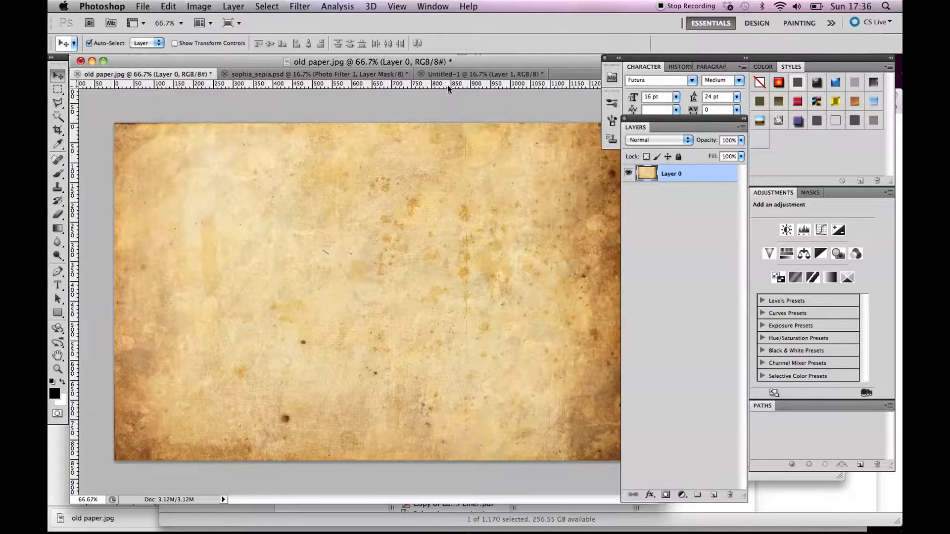
Look over the finished sepia portrait document and the original colour portrait in Untitled-1.
{"action": "left_click", "coordinate": [360, 75]}
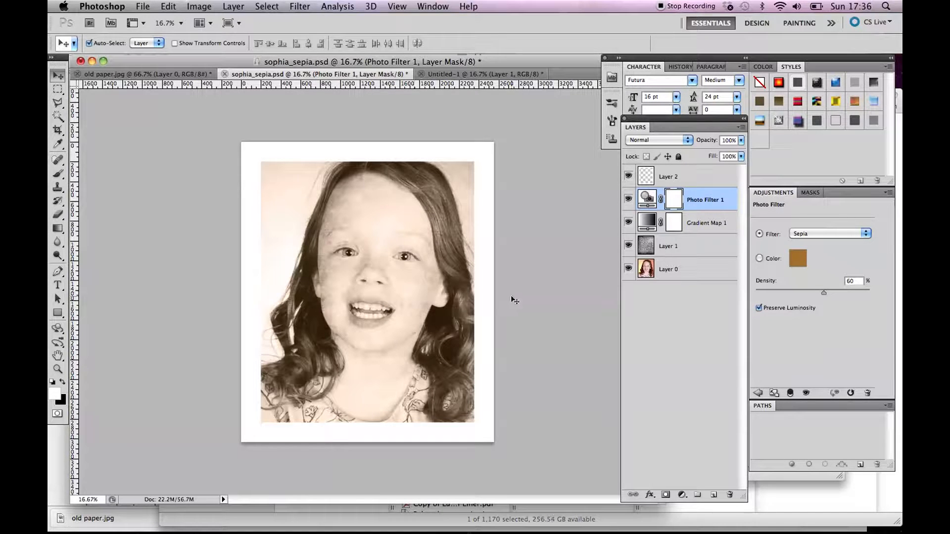
{"action": "mouse_move", "coordinate": [630, 252]}
{"action": "left_mouse_down"}
{"action": "mouse_move", "coordinate": [627, 182]}
{"action": "mouse_move", "coordinate": [628, 246]}
{"action": "left_mouse_up"}
{"action": "left_click", "coordinate": [481, 75]}
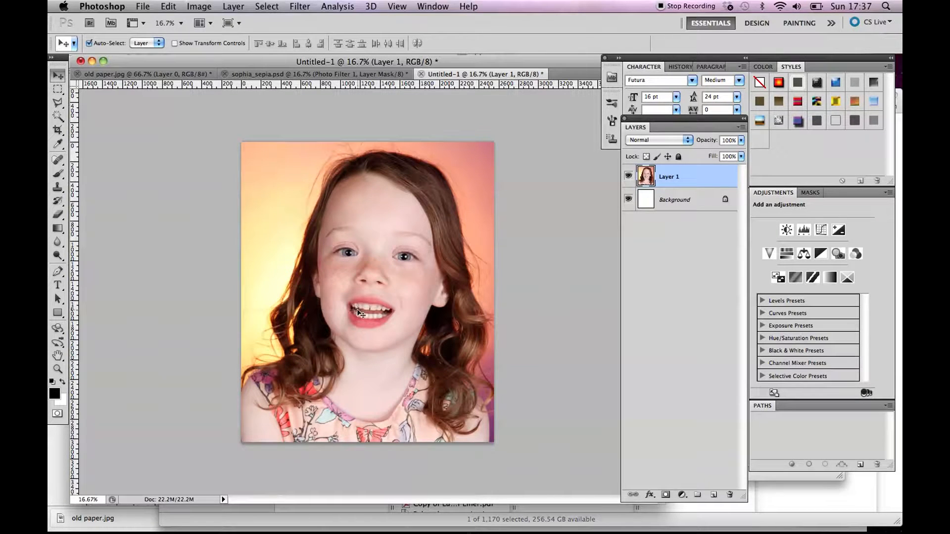
Set up a new document 200 mm wide and 250 mm high.
{"action": "left_click", "coordinate": [143, 6]}
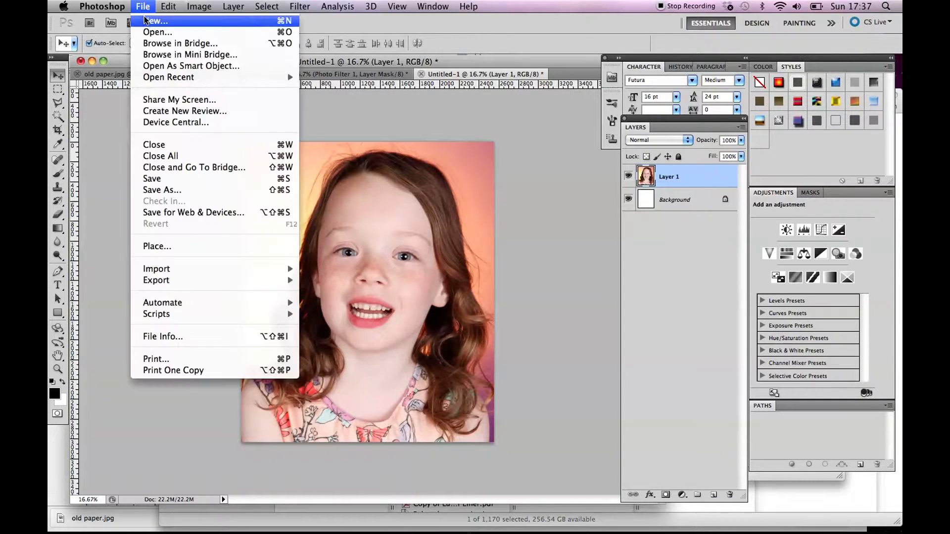
{"action": "left_click", "coordinate": [146, 20]}
{"action": "left_click", "coordinate": [488, 230]}
{"action": "left_click", "coordinate": [486, 263]}
{"action": "left_click", "coordinate": [444, 232]}
{"action": "left_click_drag", "start_coordinate": [444, 232], "coordinate": [385, 232]}
{"action": "type", "text": "200"}
{"action": "key", "text": "Tab"}
{"action": "type", "text": "250"}
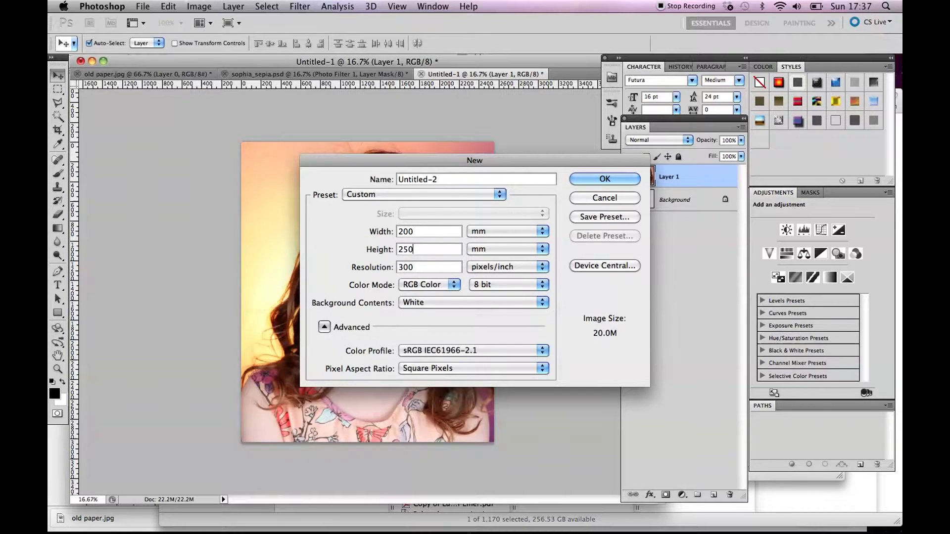
Set the new document's color mode to CMYK Color, create it, and enlarge its window to show the whole canvas.
{"action": "left_click", "coordinate": [415, 286]}
{"action": "left_click", "coordinate": [423, 295]}
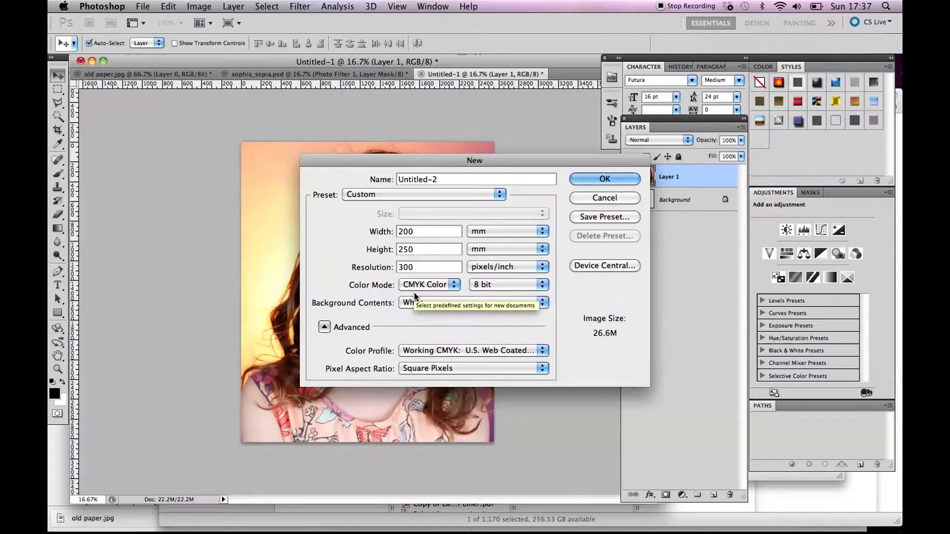
{"action": "left_click", "coordinate": [608, 181]}
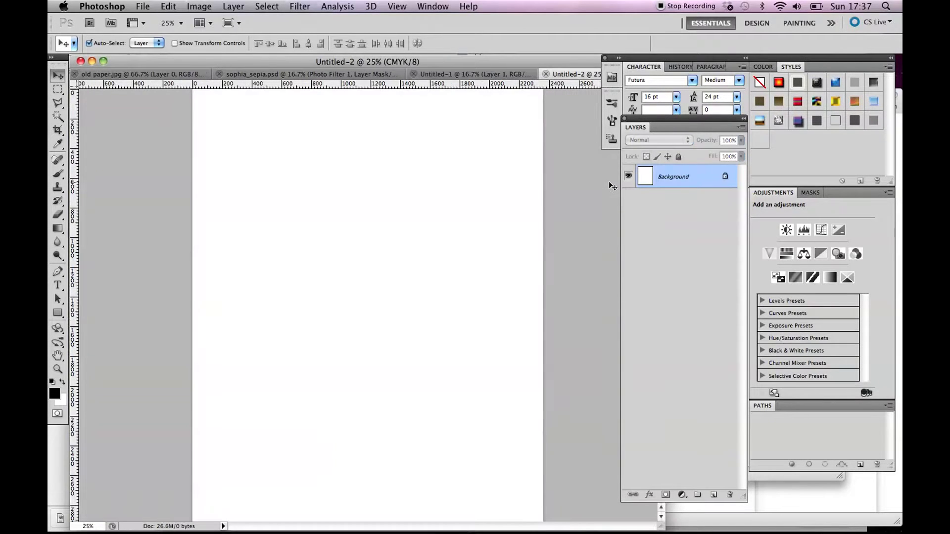
{"action": "key", "text": "super+minus"}
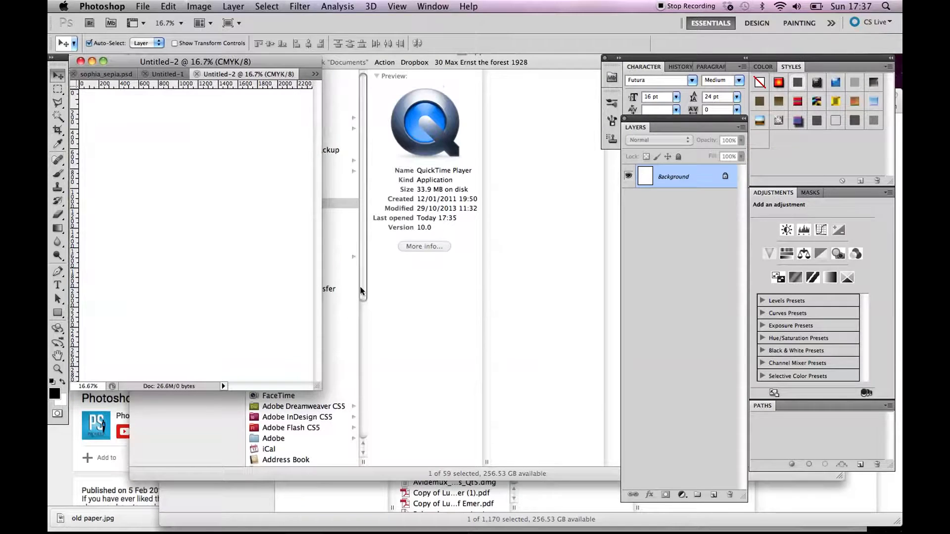
{"action": "left_click_drag", "start_coordinate": [318, 387], "coordinate": [583, 469]}
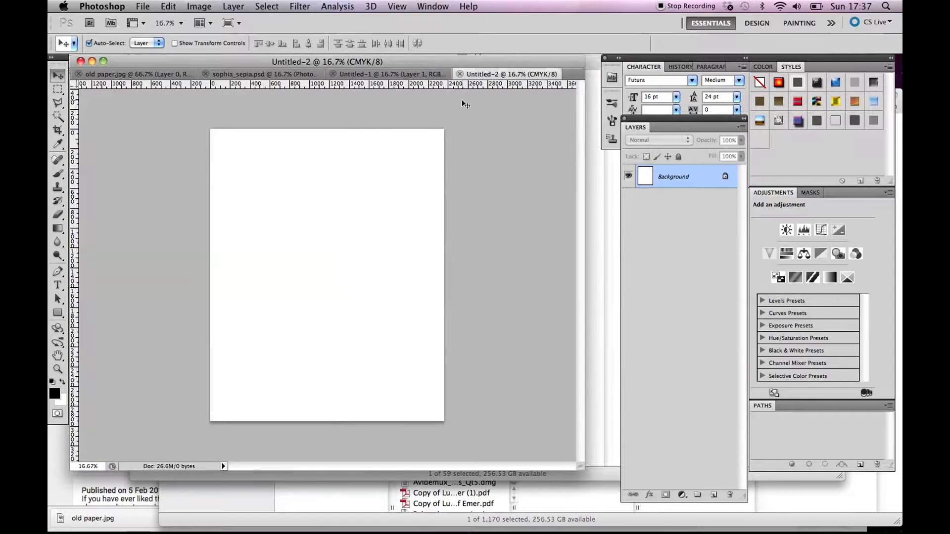
Copy the entire portrait layer from Untitled-1.
{"action": "left_click", "coordinate": [408, 74]}
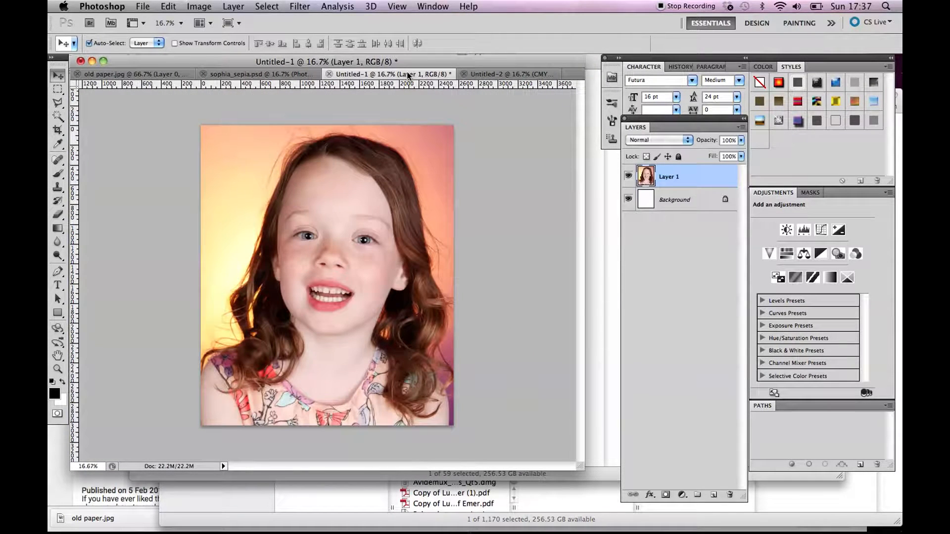
{"action": "left_click", "coordinate": [266, 6]}
{"action": "left_click", "coordinate": [267, 20]}
{"action": "left_click", "coordinate": [168, 6]}
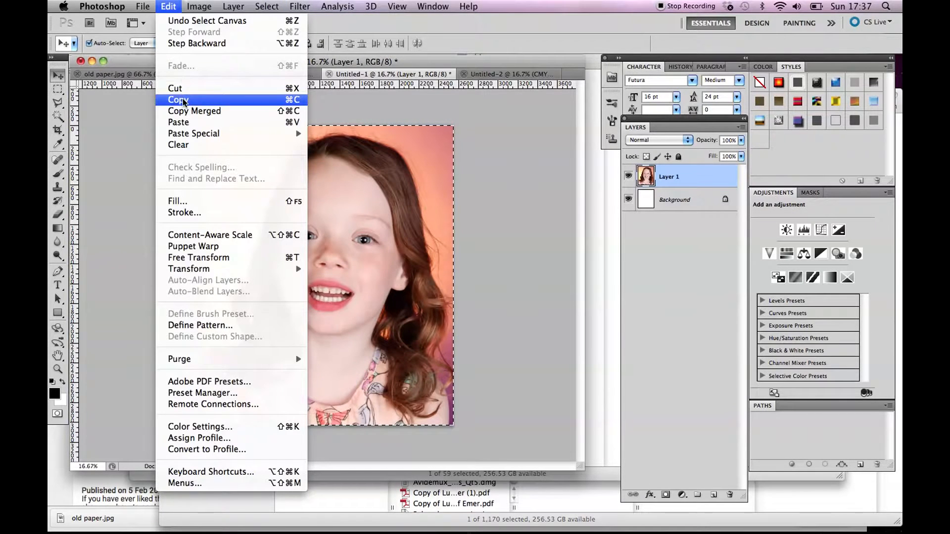
{"action": "left_click", "coordinate": [179, 100]}
Paste the portrait into the blank Untitled-2 document and position it to fill the canvas.
{"action": "left_click", "coordinate": [509, 74]}
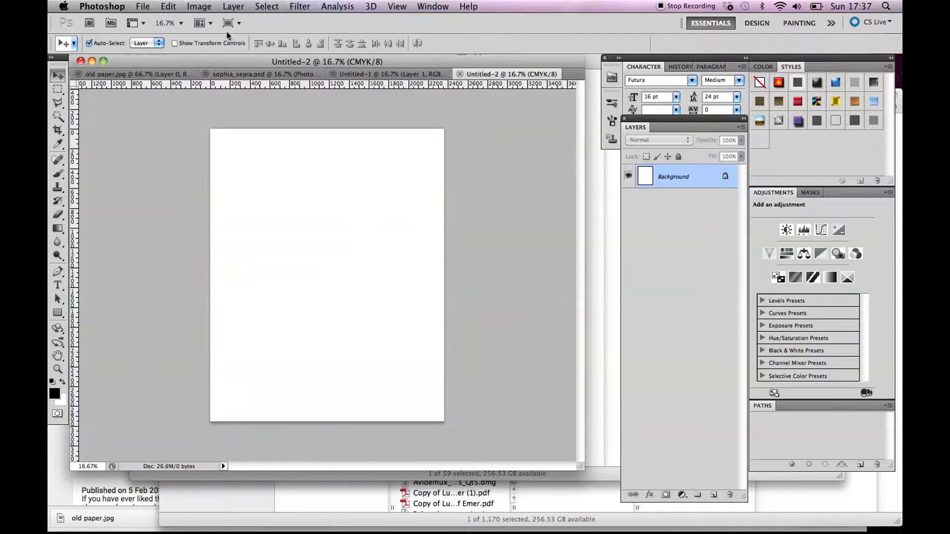
{"action": "left_click", "coordinate": [168, 6]}
{"action": "left_click", "coordinate": [193, 124]}
{"action": "left_click_drag", "start_coordinate": [336, 241], "coordinate": [317, 285]}
{"action": "left_click_drag", "start_coordinate": [347, 208], "coordinate": [342, 209]}
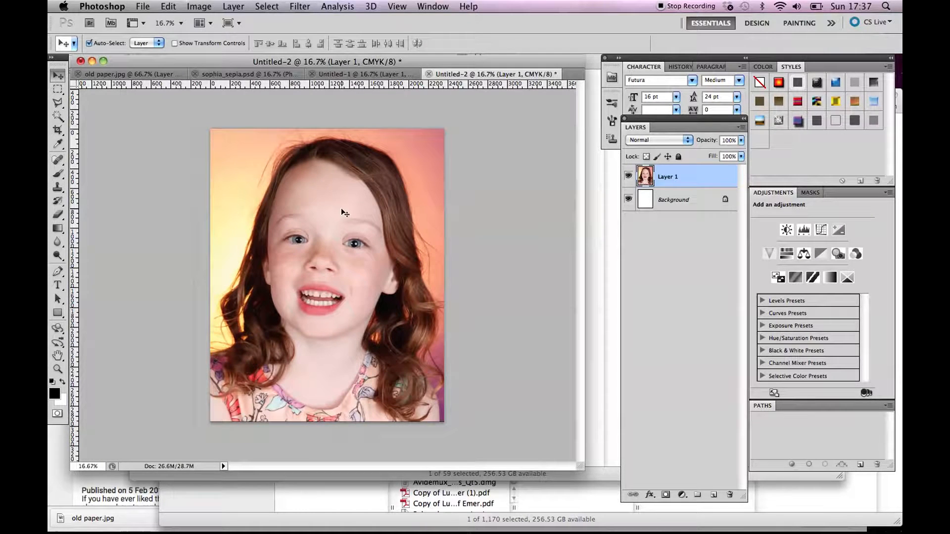
Copy the entire texture from old paper.jpg and paste it as a new layer above the portrait in Untitled-2.
{"action": "left_click", "coordinate": [141, 76]}
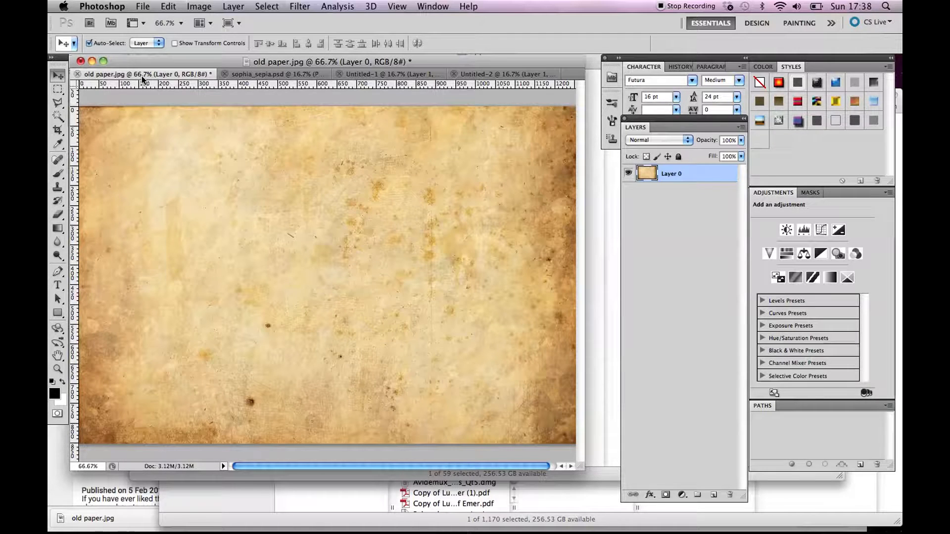
{"action": "left_click", "coordinate": [267, 7]}
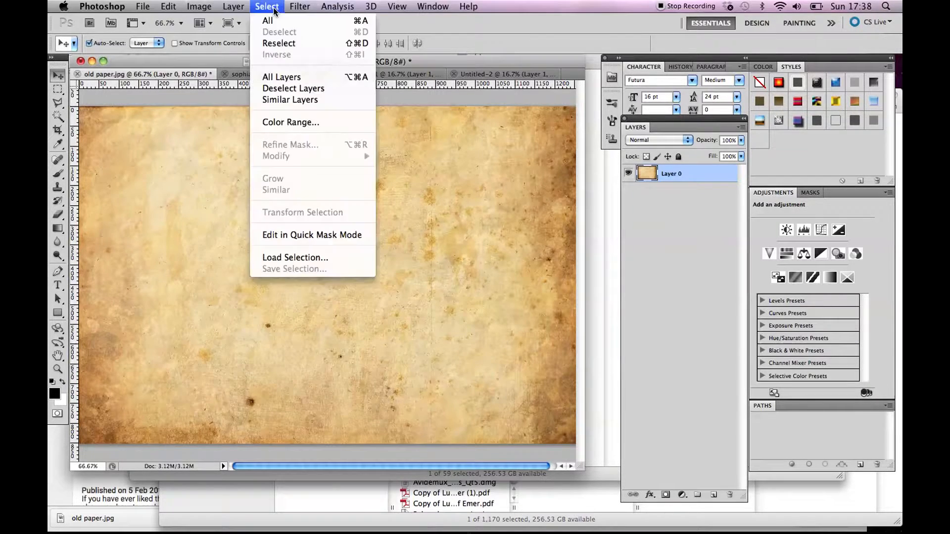
{"action": "left_click", "coordinate": [268, 20]}
{"action": "left_click", "coordinate": [169, 6]}
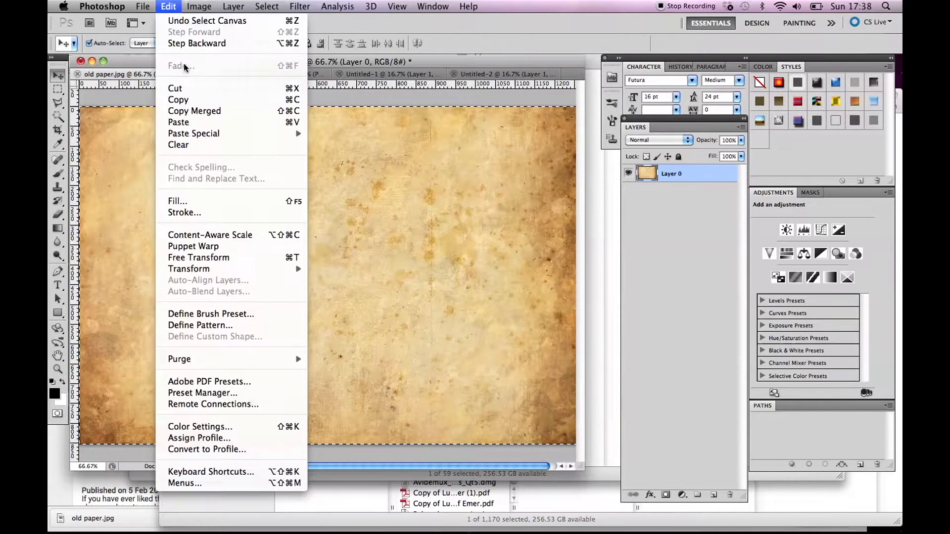
{"action": "left_click", "coordinate": [179, 100]}
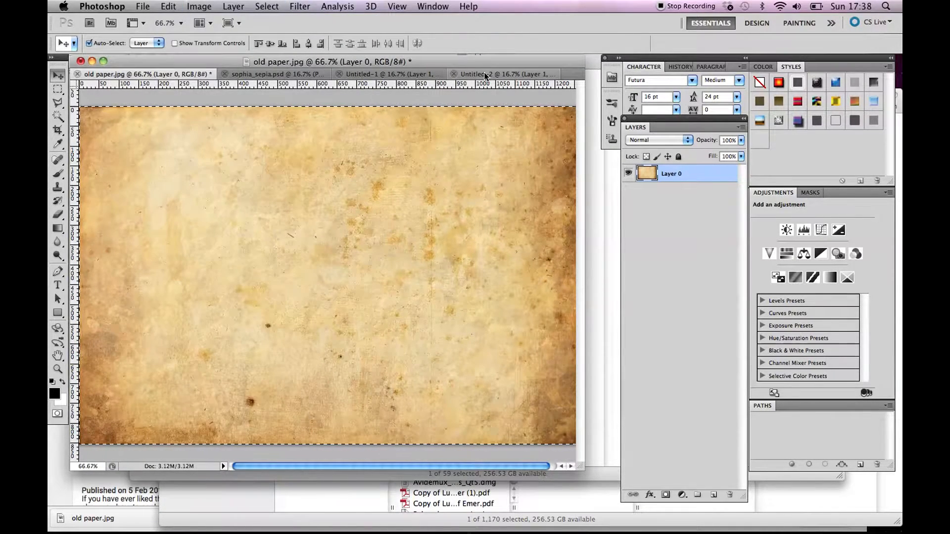
{"action": "left_click", "coordinate": [484, 73]}
{"action": "left_click", "coordinate": [168, 7]}
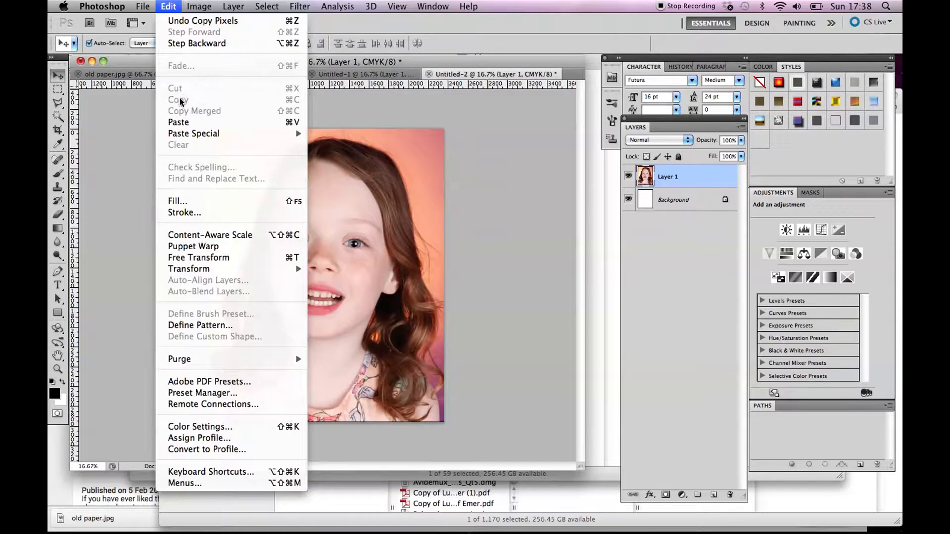
{"action": "left_click", "coordinate": [183, 121]}
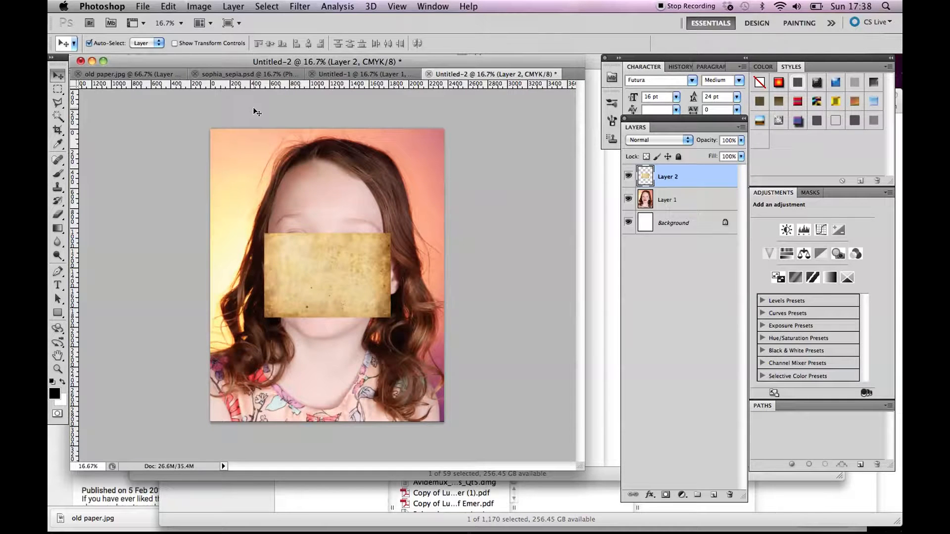
Scale the pasted paper texture to 185.12% width and 348.44% height so it covers the whole canvas.
{"action": "left_click", "coordinate": [167, 6]}
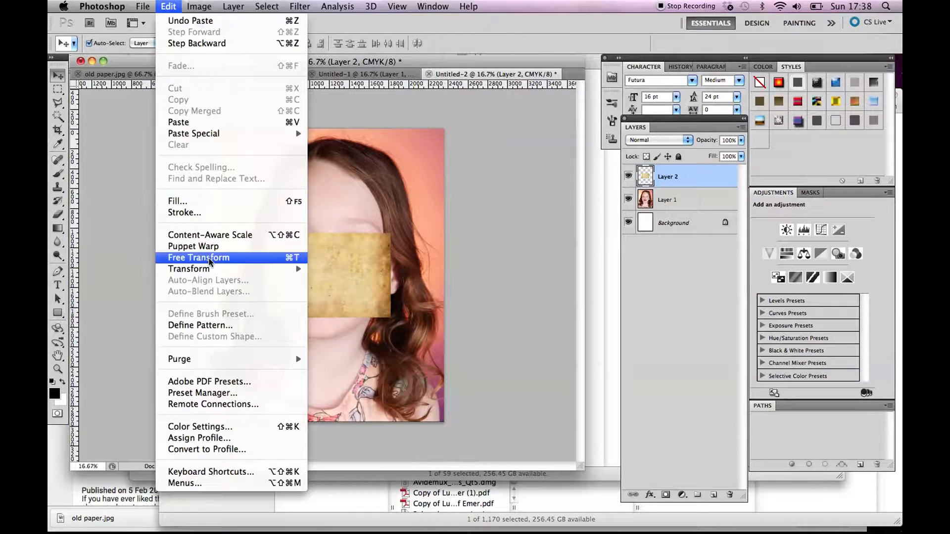
{"action": "mouse_move", "coordinate": [210, 270]}
{"action": "left_click", "coordinate": [337, 292]}
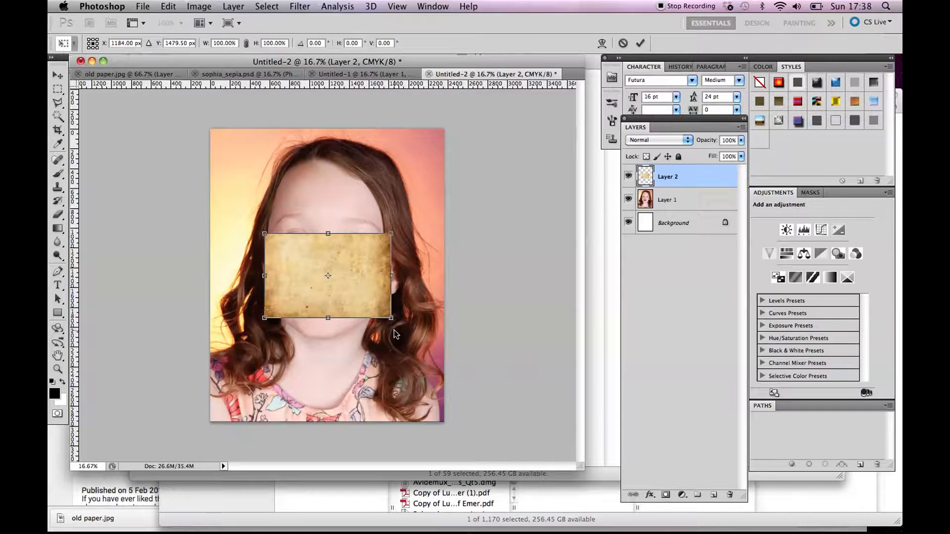
{"action": "left_click_drag", "start_coordinate": [391, 319], "coordinate": [444, 366]}
{"action": "left_click_drag", "start_coordinate": [263, 235], "coordinate": [209, 131]}
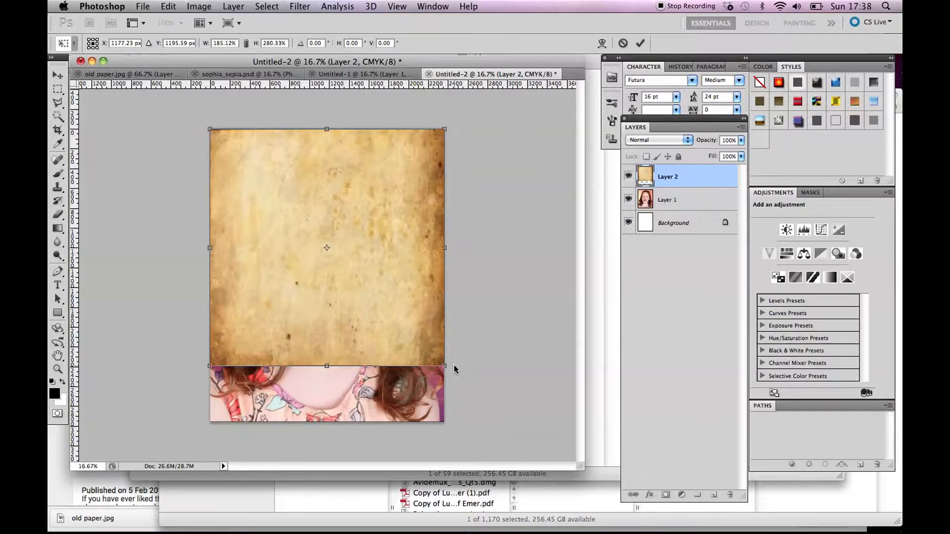
{"action": "left_click_drag", "start_coordinate": [327, 366], "coordinate": [325, 422]}
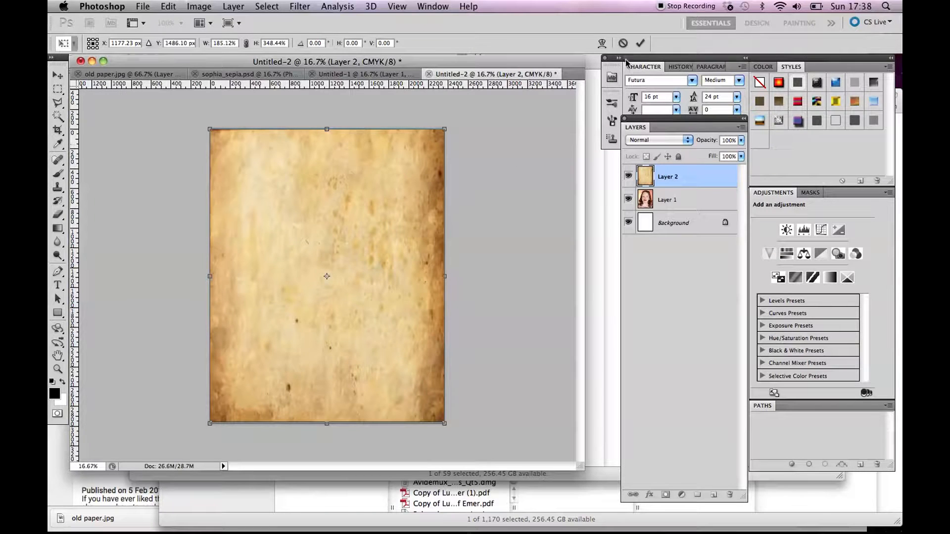
{"action": "left_click", "coordinate": [640, 43]}
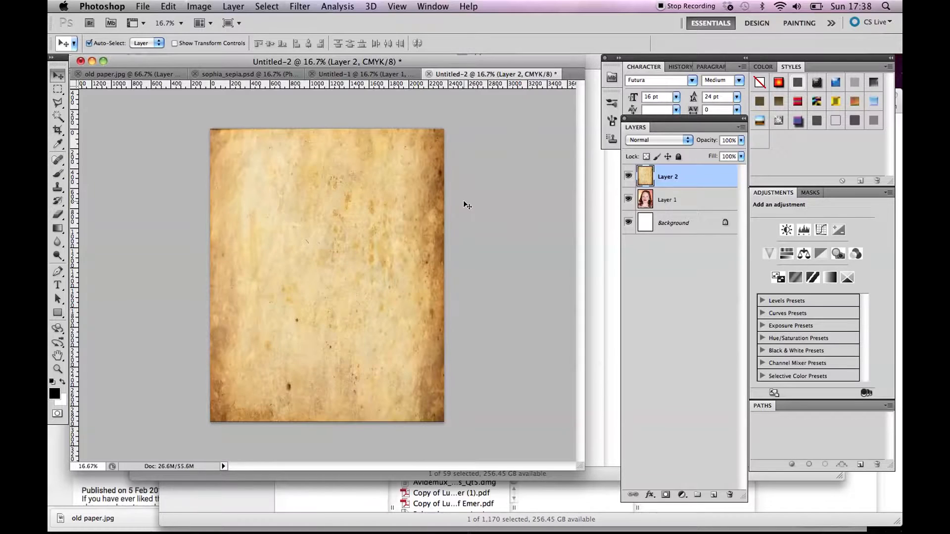
In the sepia document, hide the layers above the grey texture and examine that texture layer alone and over the portrait.
{"action": "left_click", "coordinate": [250, 74]}
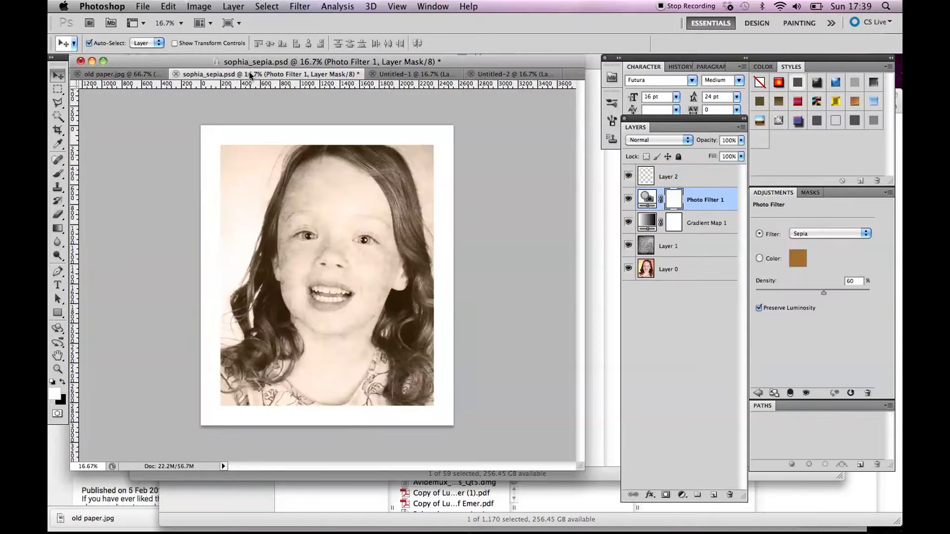
{"action": "left_click_drag", "start_coordinate": [629, 176], "coordinate": [628, 251]}
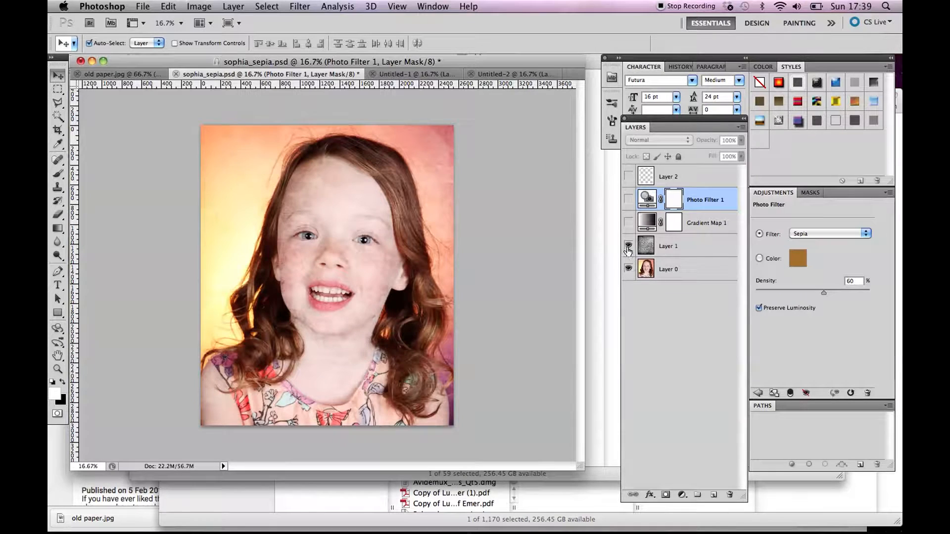
{"action": "left_click", "coordinate": [628, 250]}
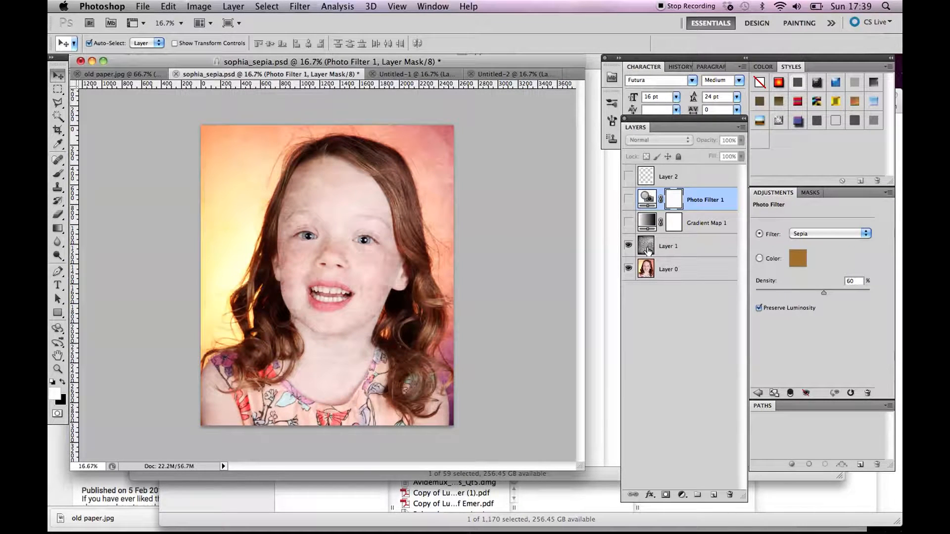
{"action": "left_click", "coordinate": [628, 269]}
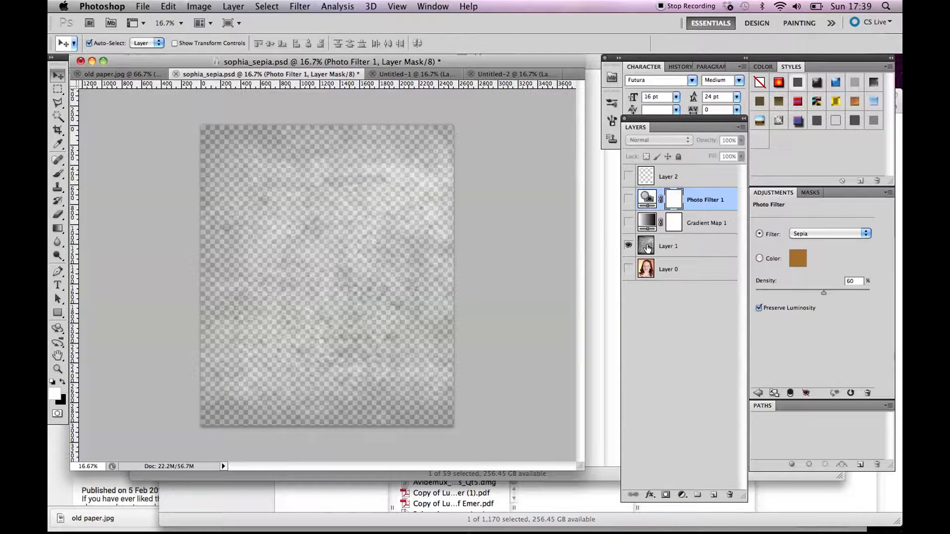
{"action": "left_click", "coordinate": [650, 250]}
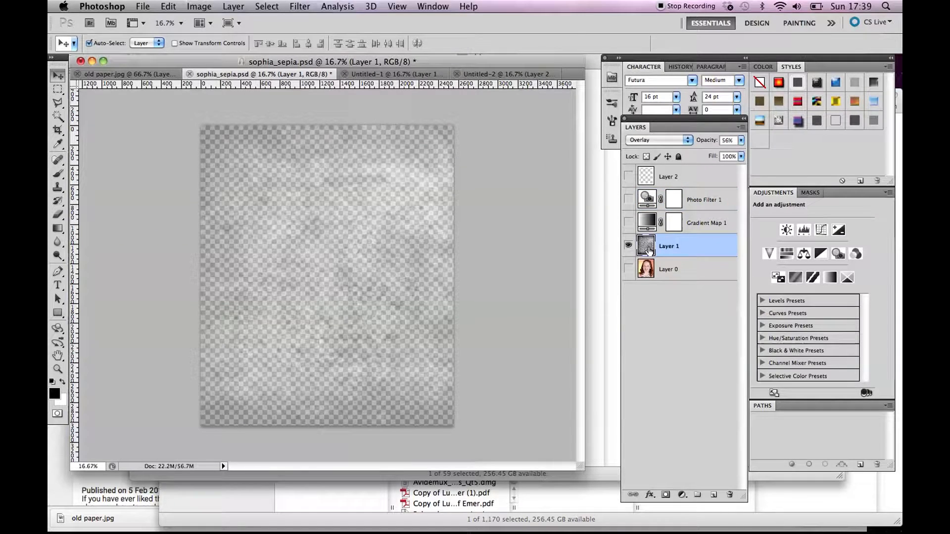
{"action": "left_click", "coordinate": [627, 270]}
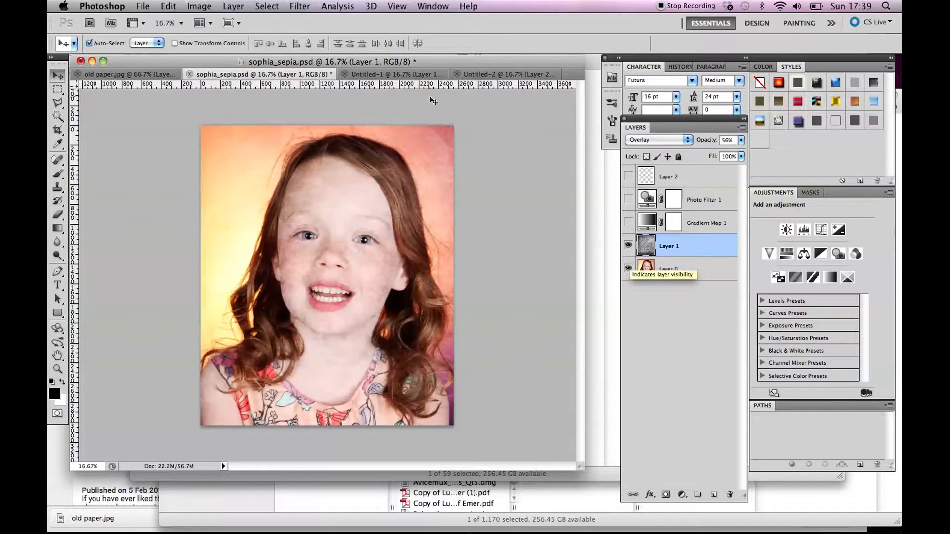
Desaturate the paper texture layer in Untitled-2 and darken it with Levels, using midtone input 0.47 and white input 243.
{"action": "left_click", "coordinate": [486, 76]}
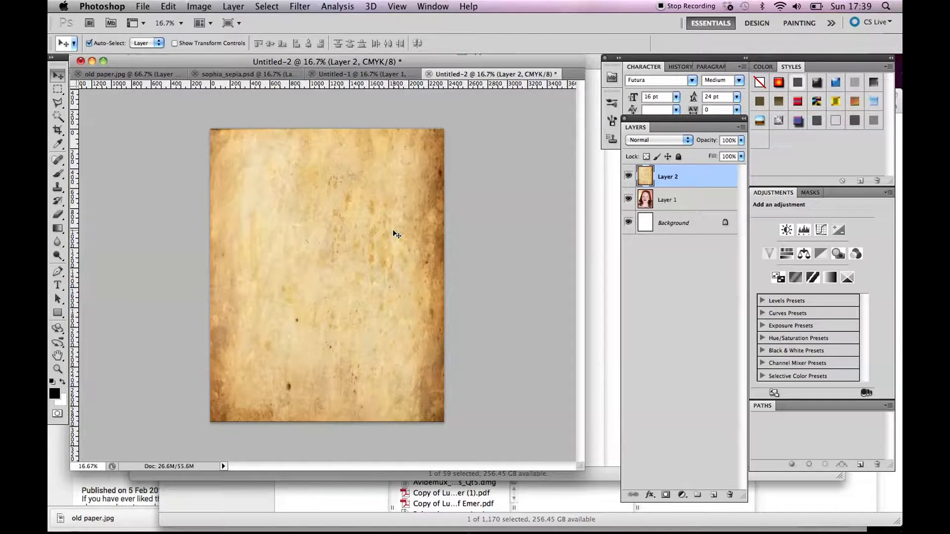
{"action": "key", "text": "super+shift+u"}
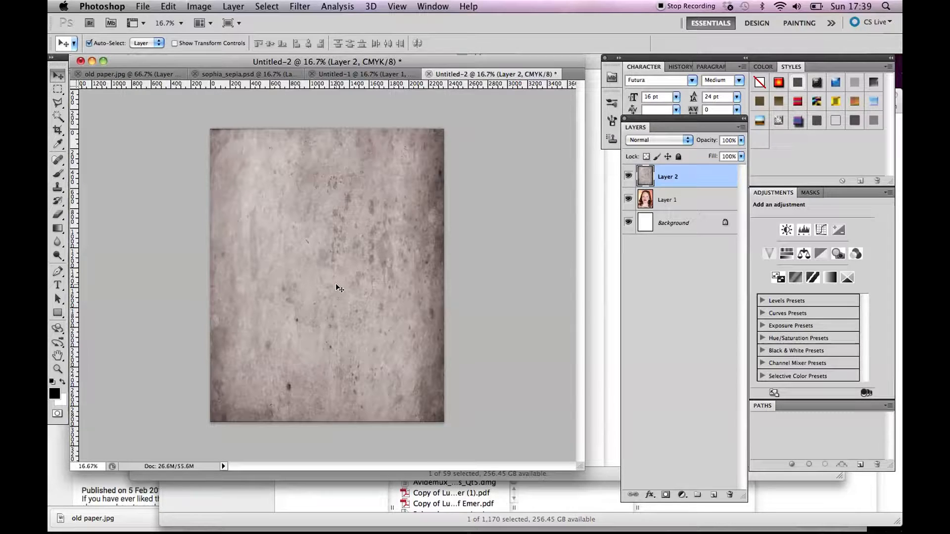
{"action": "key", "text": "super+l"}
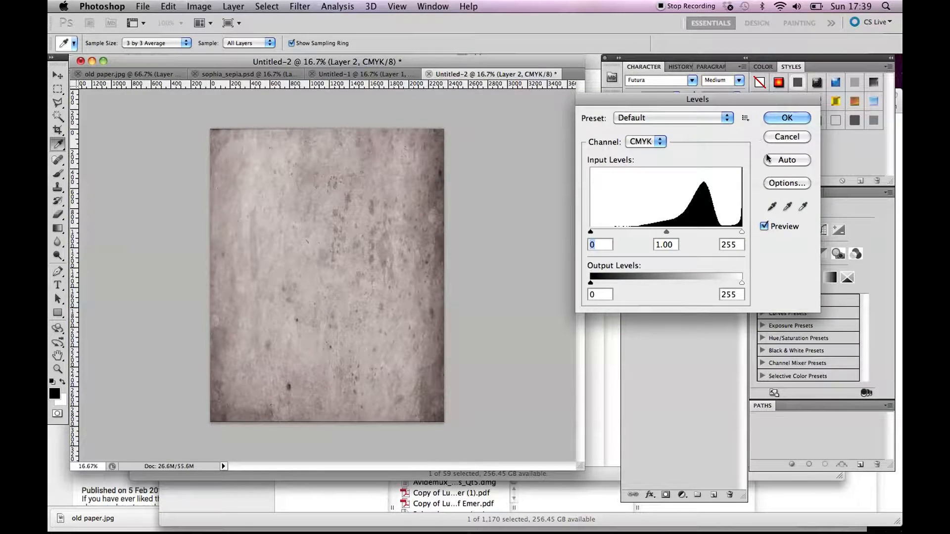
{"action": "left_click_drag", "start_coordinate": [752, 99], "coordinate": [644, 101]}
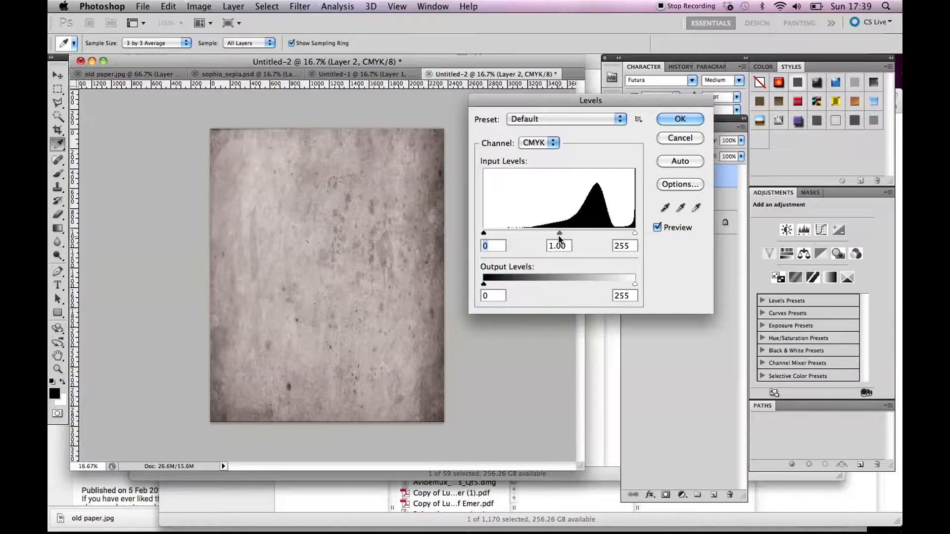
{"action": "left_click_drag", "start_coordinate": [559, 233], "coordinate": [628, 232]}
{"action": "left_click", "coordinate": [634, 233]}
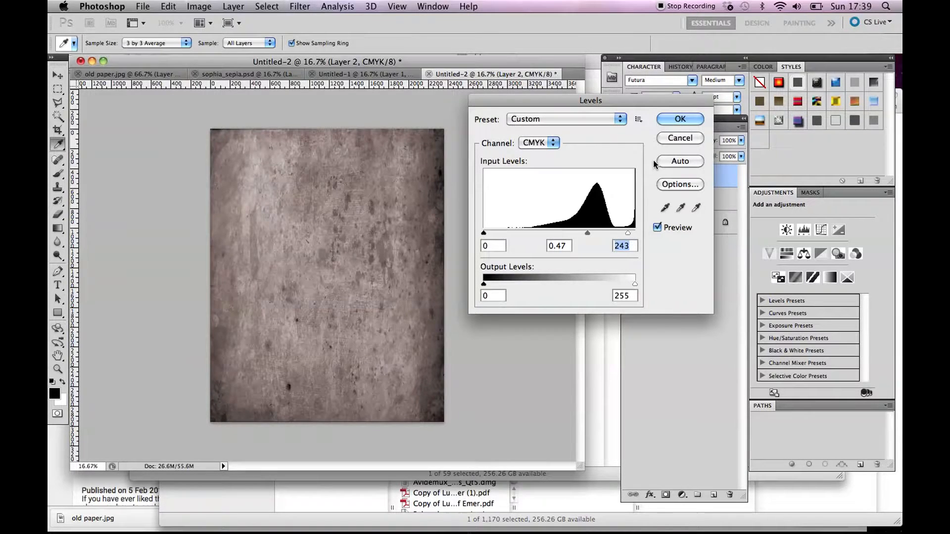
{"action": "left_click", "coordinate": [678, 120]}
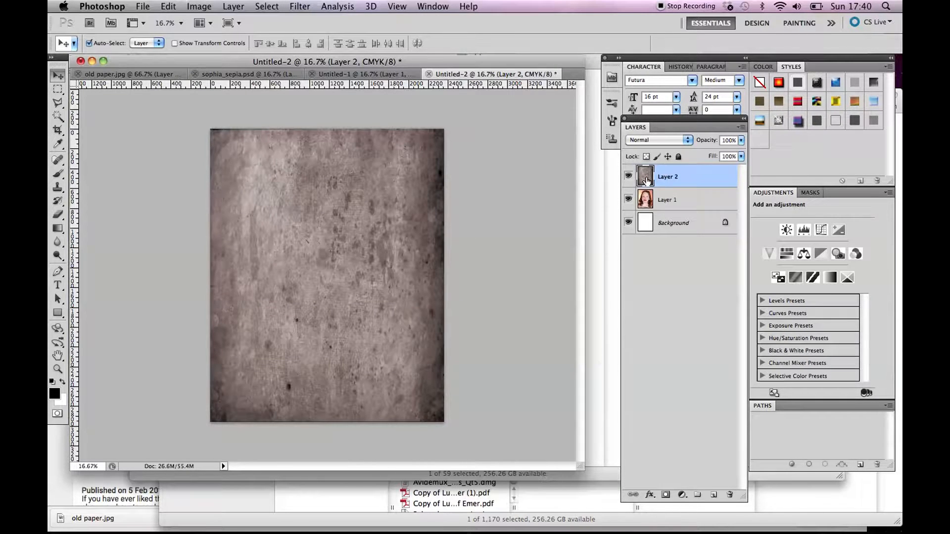
Set the blend mode of the paper texture layer above the portrait to Overlay.
{"action": "left_click", "coordinate": [648, 141]}
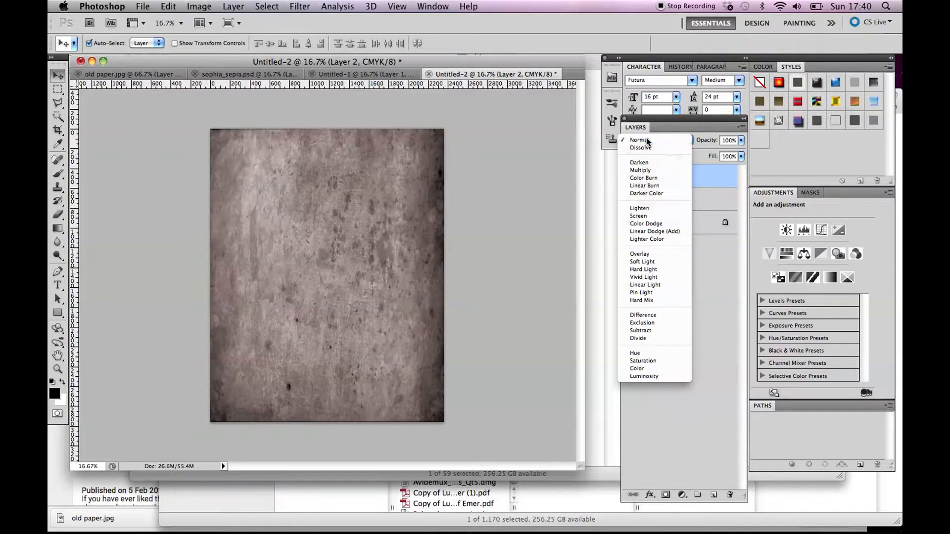
{"action": "left_click", "coordinate": [658, 140]}
{"action": "left_click", "coordinate": [658, 140]}
{"action": "left_click", "coordinate": [649, 254]}
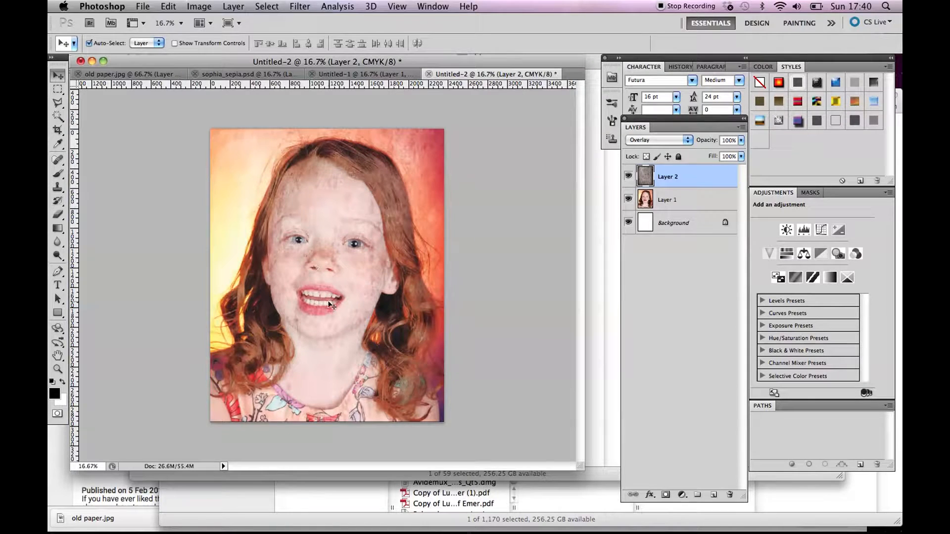
In the sepia document, show the Gradient Map layer and examine its effect on the portrait.
{"action": "left_click", "coordinate": [366, 75]}
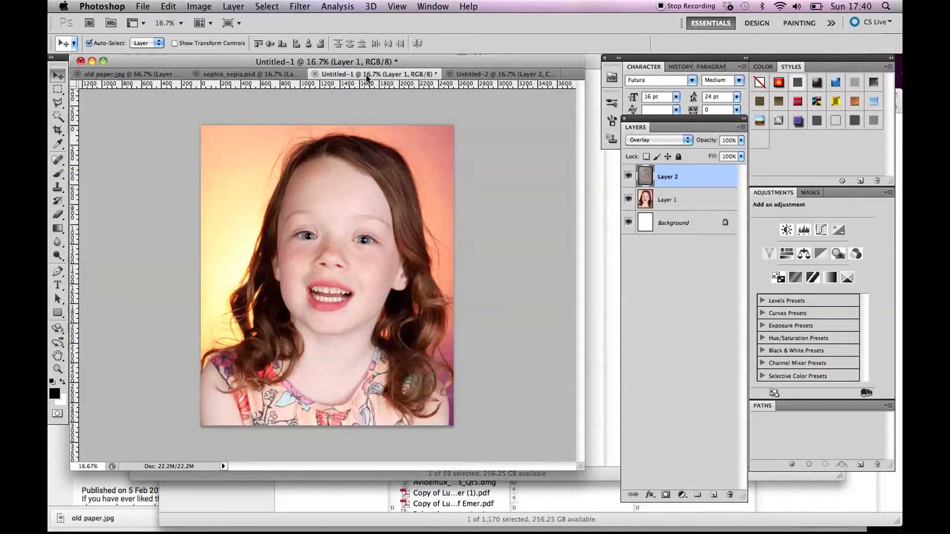
{"action": "left_click", "coordinate": [276, 75]}
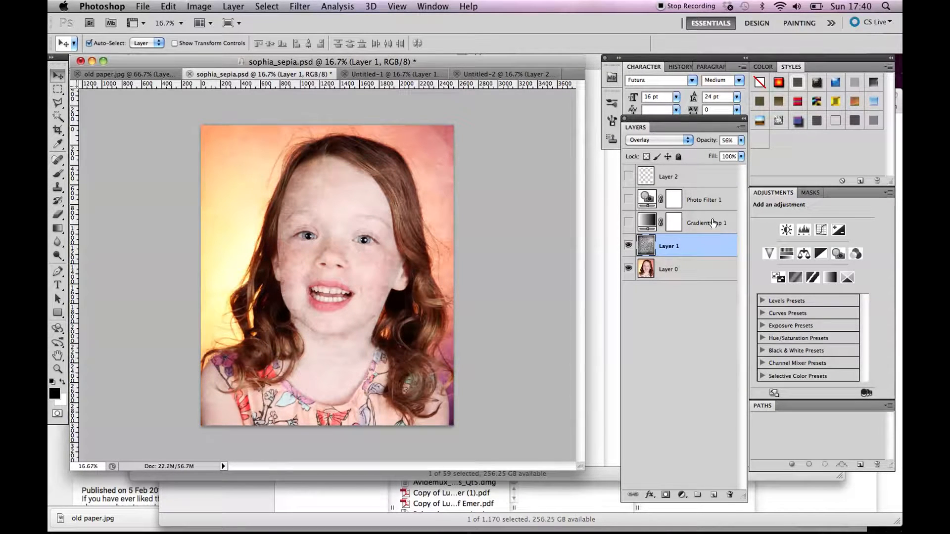
{"action": "left_click", "coordinate": [628, 223]}
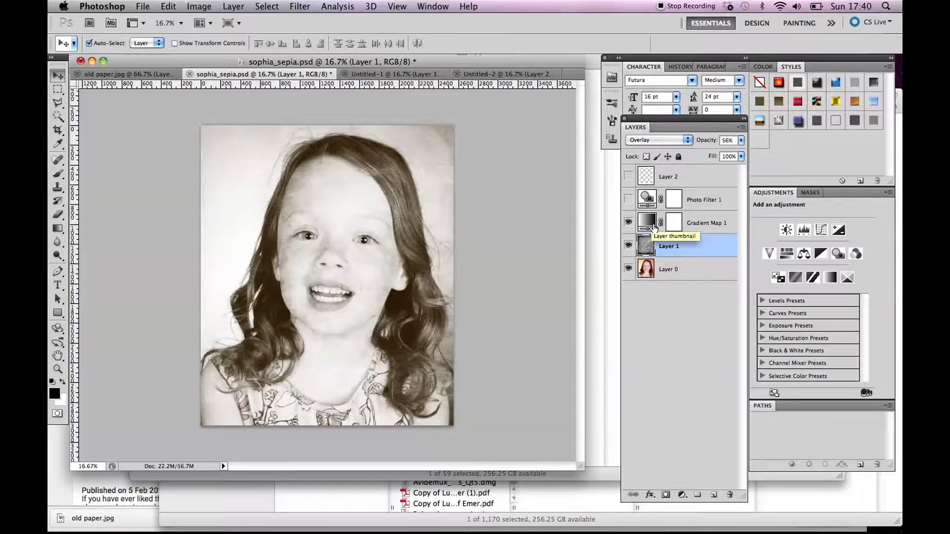
Add a Gradient Map adjustment layer above the paper texture in Untitled-2.
{"action": "left_click", "coordinate": [478, 74]}
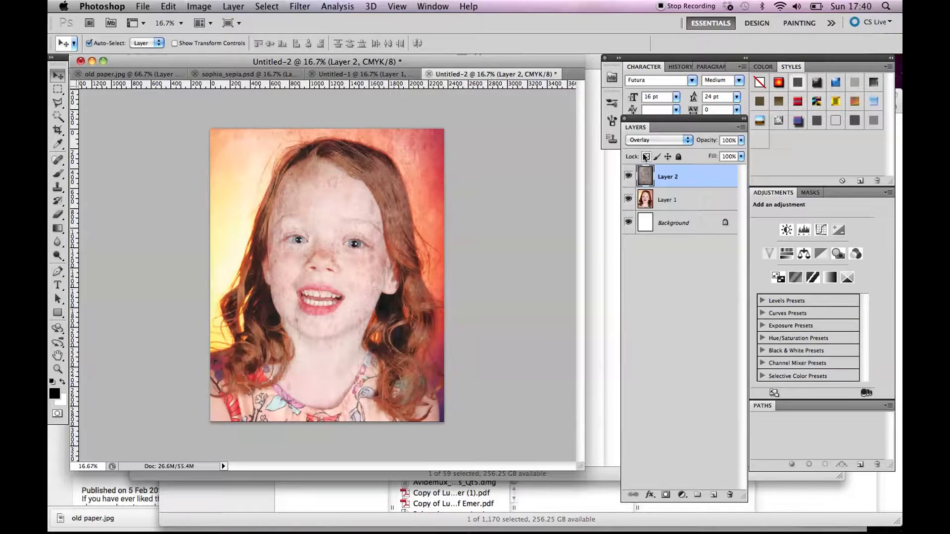
{"action": "left_click", "coordinate": [681, 495]}
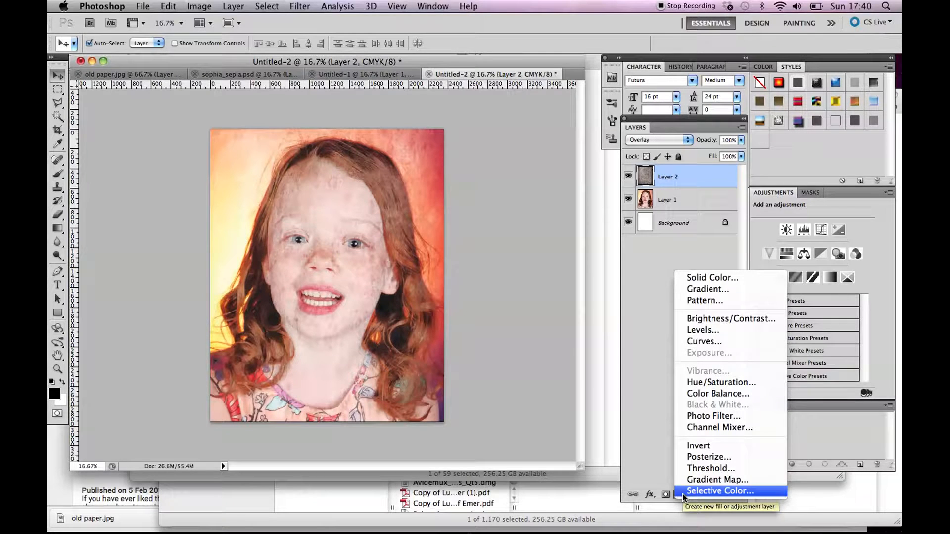
{"action": "left_click", "coordinate": [690, 482]}
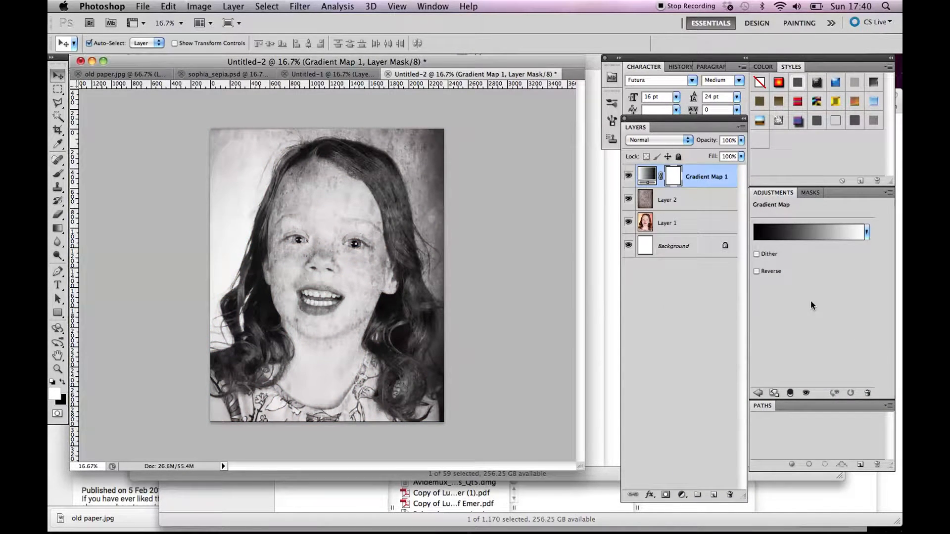
Change the gradient map's black colour stop to dark brown 443a0e, with the web-colours restriction turned off.
{"action": "left_click", "coordinate": [783, 233]}
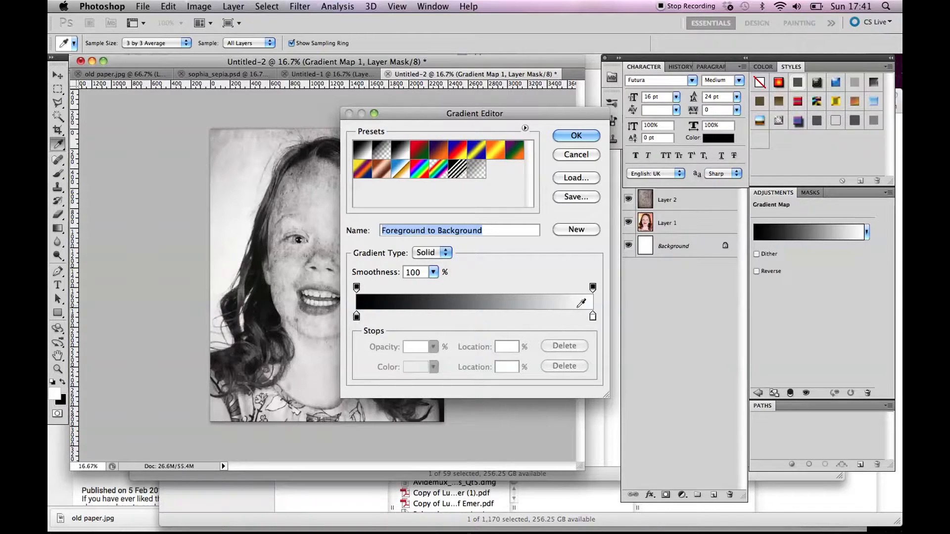
{"action": "double_click", "coordinate": [356, 317]}
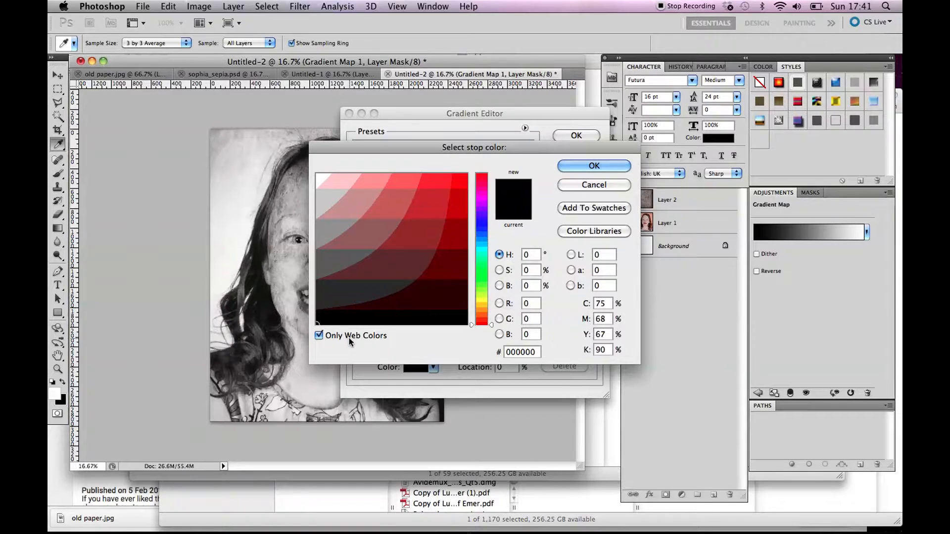
{"action": "left_click", "coordinate": [319, 336]}
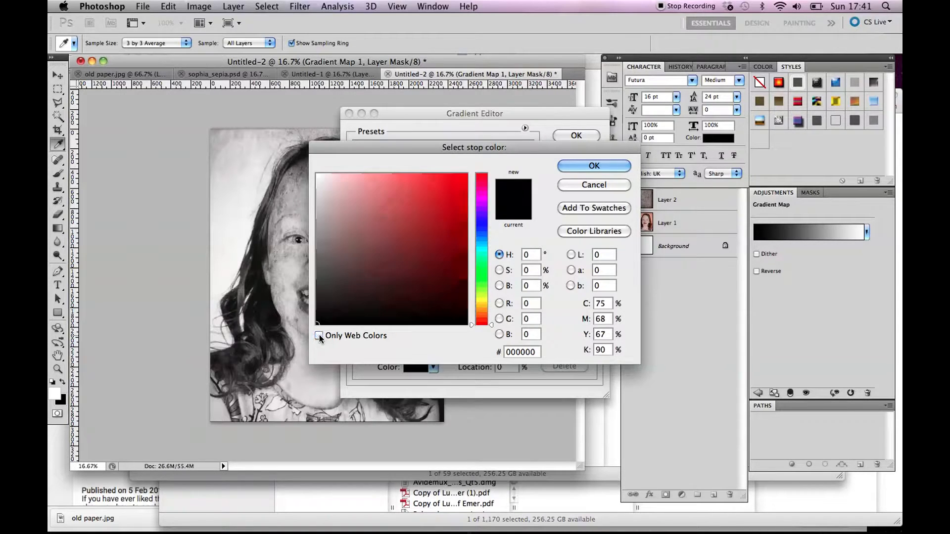
{"action": "left_click", "coordinate": [319, 335]}
{"action": "left_click", "coordinate": [319, 335]}
{"action": "left_click_drag", "start_coordinate": [491, 324], "coordinate": [483, 304]}
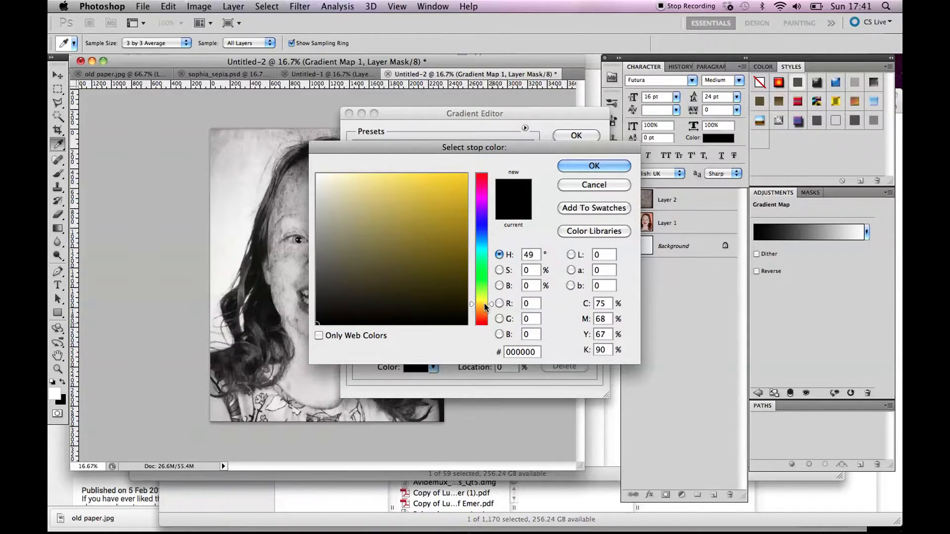
{"action": "left_click", "coordinate": [422, 278]}
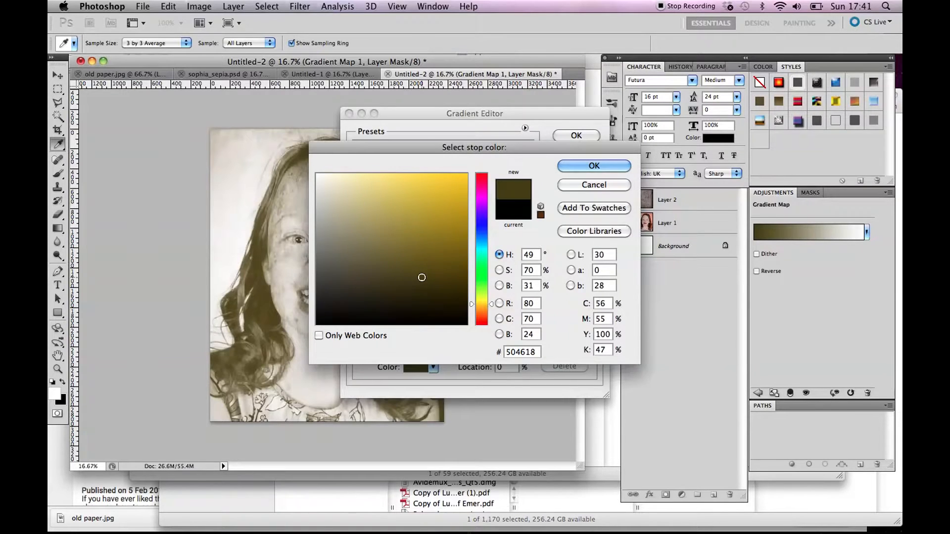
{"action": "left_click", "coordinate": [436, 285]}
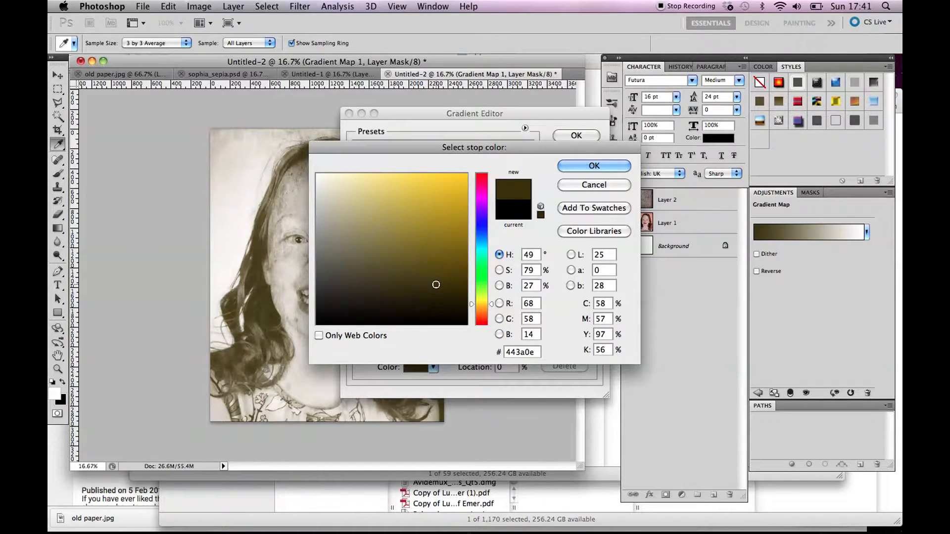
{"action": "left_click", "coordinate": [620, 167]}
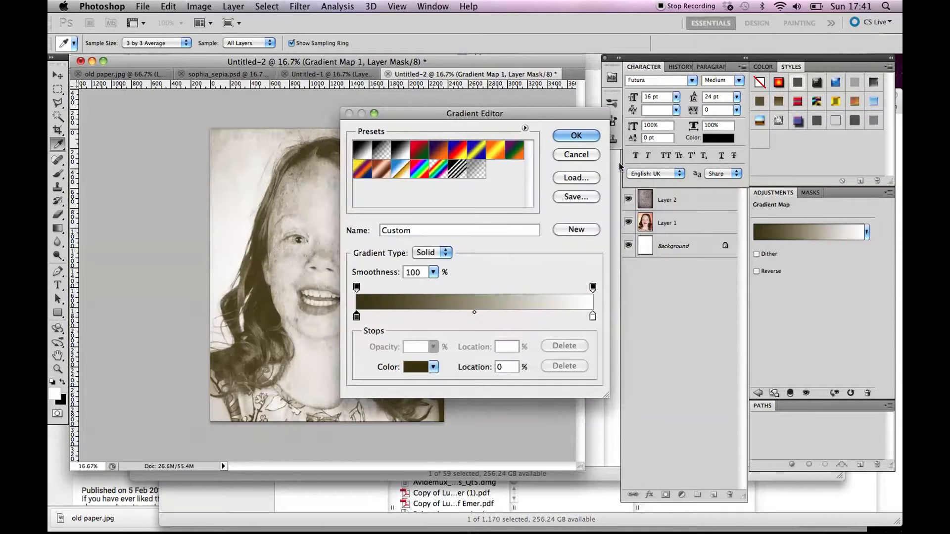
{"action": "left_click", "coordinate": [570, 136]}
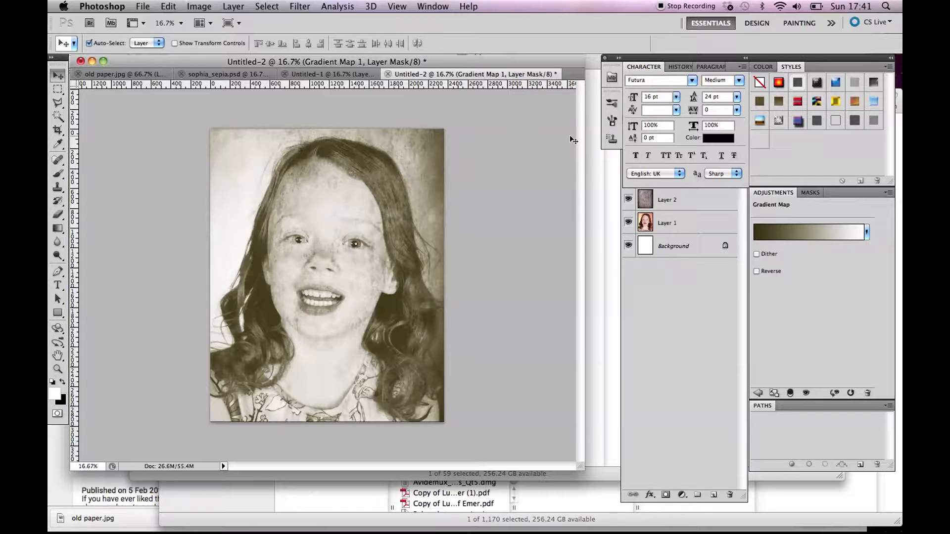
In the sepia document, show the Photo Filter layer and examine its filter and density settings.
{"action": "left_click", "coordinate": [298, 73]}
{"action": "left_click", "coordinate": [296, 74]}
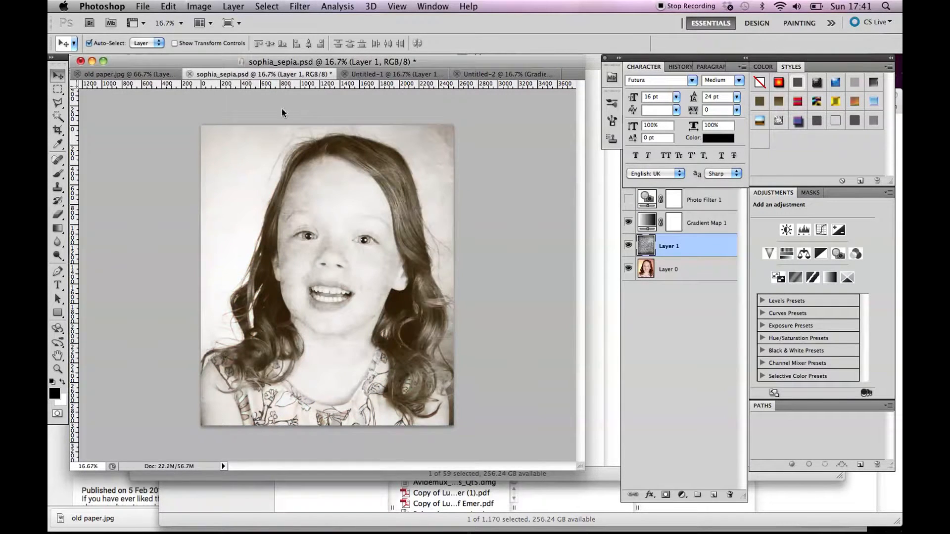
{"action": "left_click", "coordinate": [627, 198]}
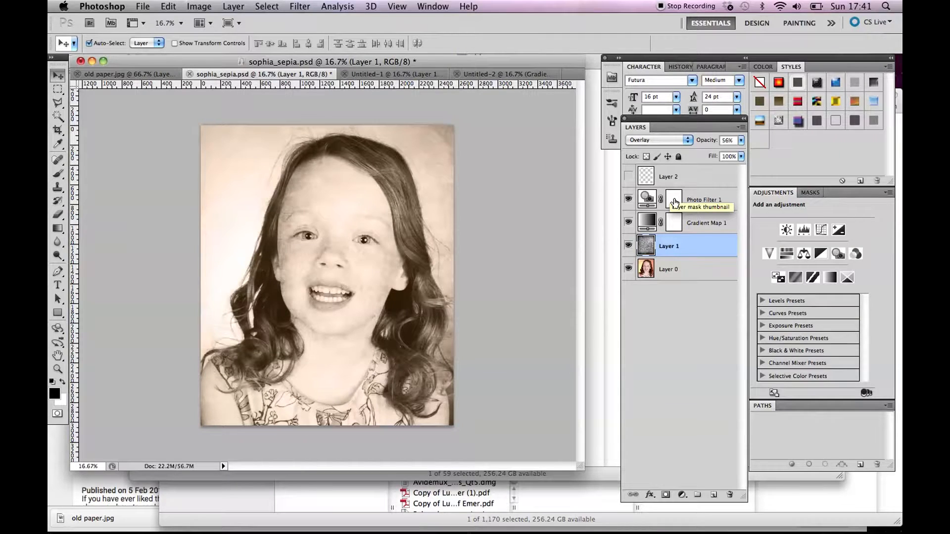
{"action": "left_click", "coordinate": [674, 201]}
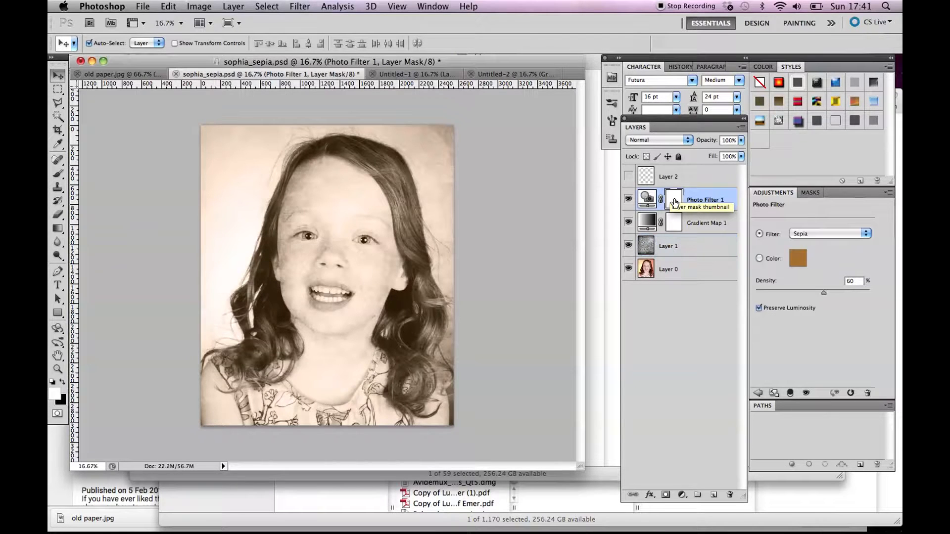
Add a Photo Filter adjustment layer above the gradient map in Untitled-2 and set its filter to Sepia.
{"action": "left_click", "coordinate": [528, 74]}
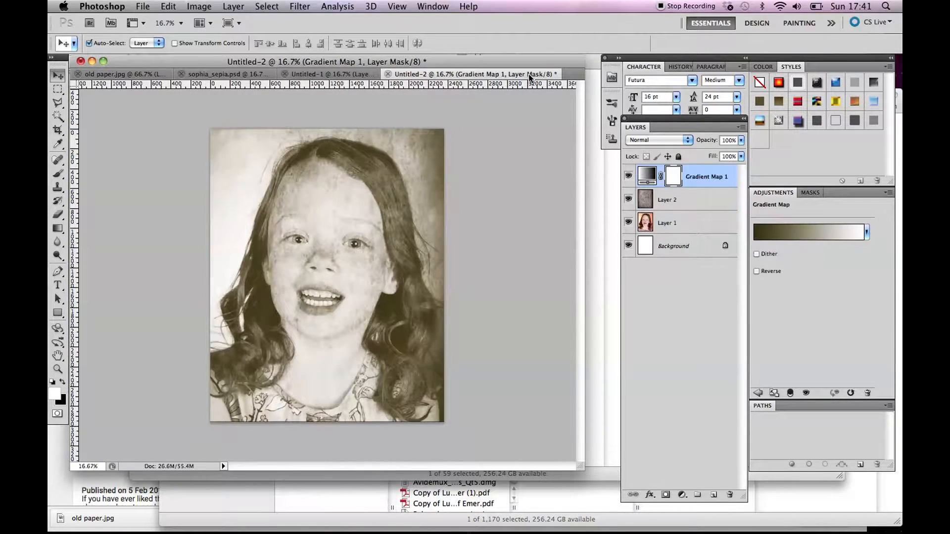
{"action": "left_click", "coordinate": [681, 494]}
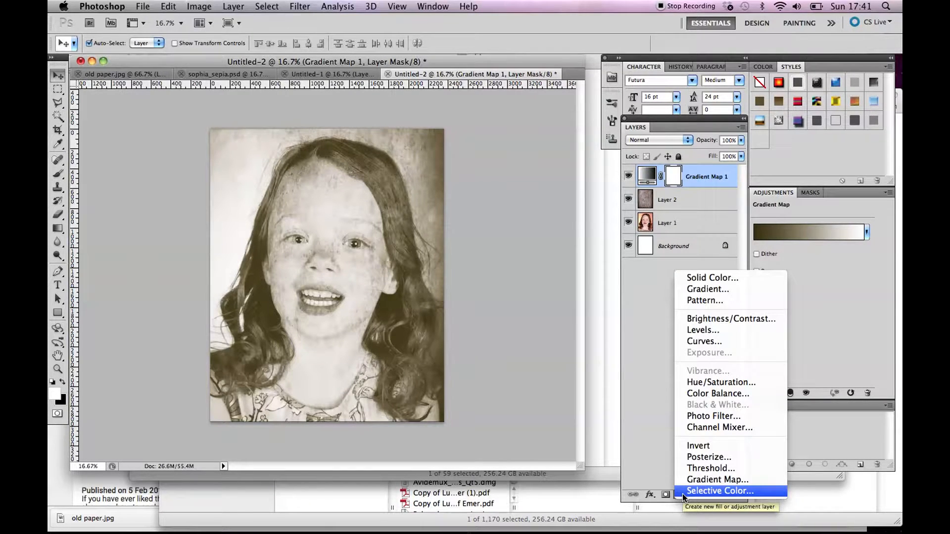
{"action": "left_click", "coordinate": [702, 417]}
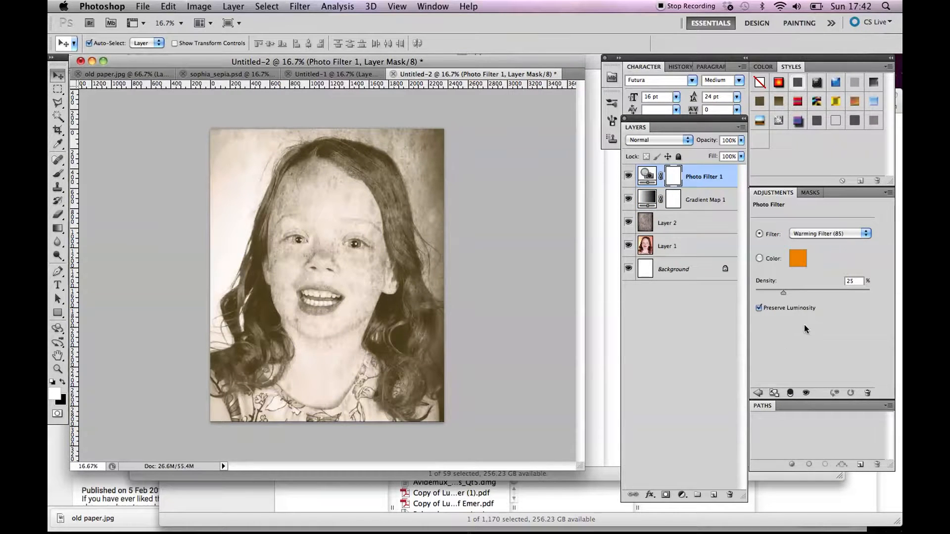
{"action": "left_click", "coordinate": [830, 238]}
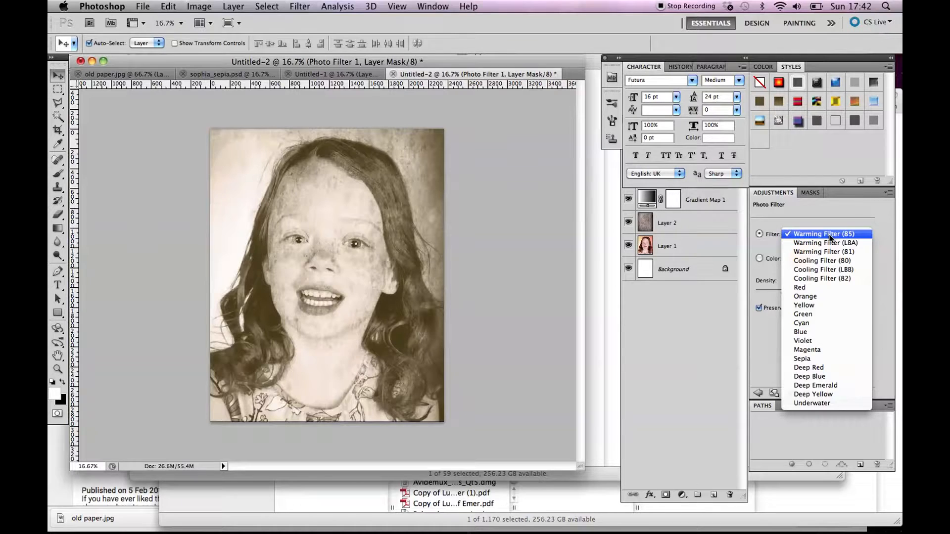
{"action": "left_click", "coordinate": [830, 236]}
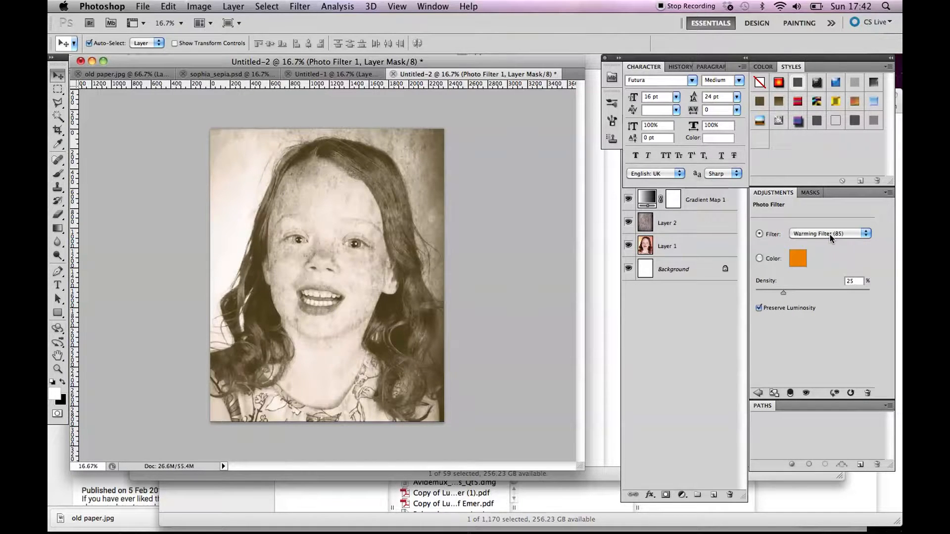
{"action": "left_click", "coordinate": [830, 235]}
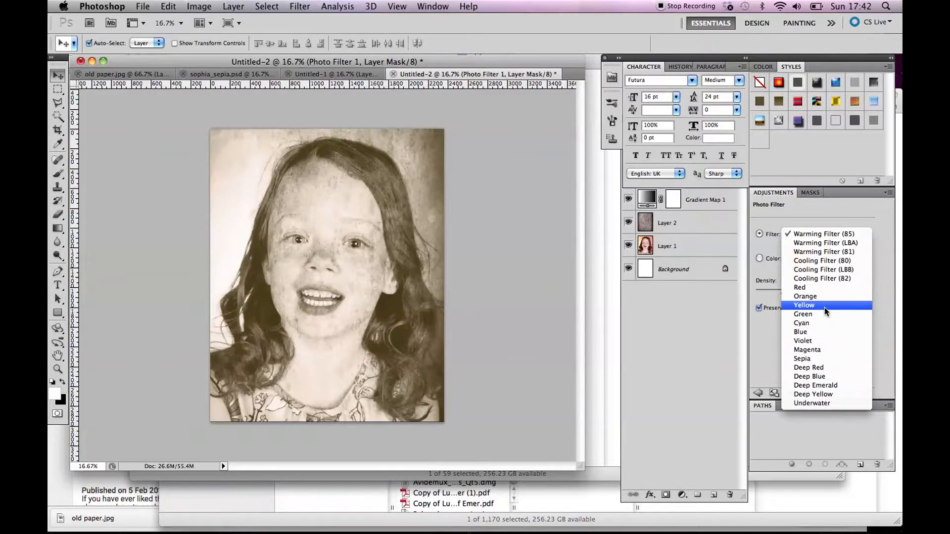
{"action": "left_click", "coordinate": [820, 358]}
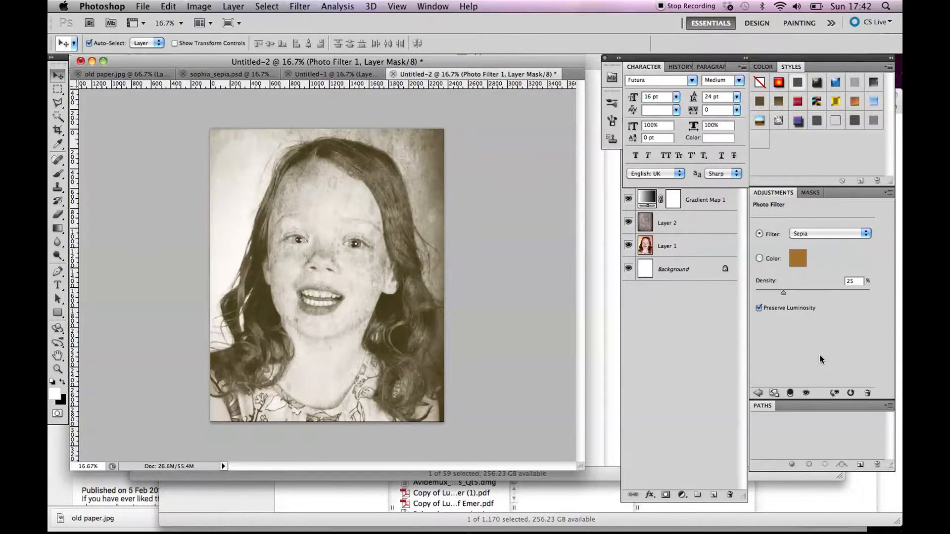
Try the Deep Yellow photo filter at 31% density and switch the filter back to Sepia.
{"action": "left_click", "coordinate": [813, 233]}
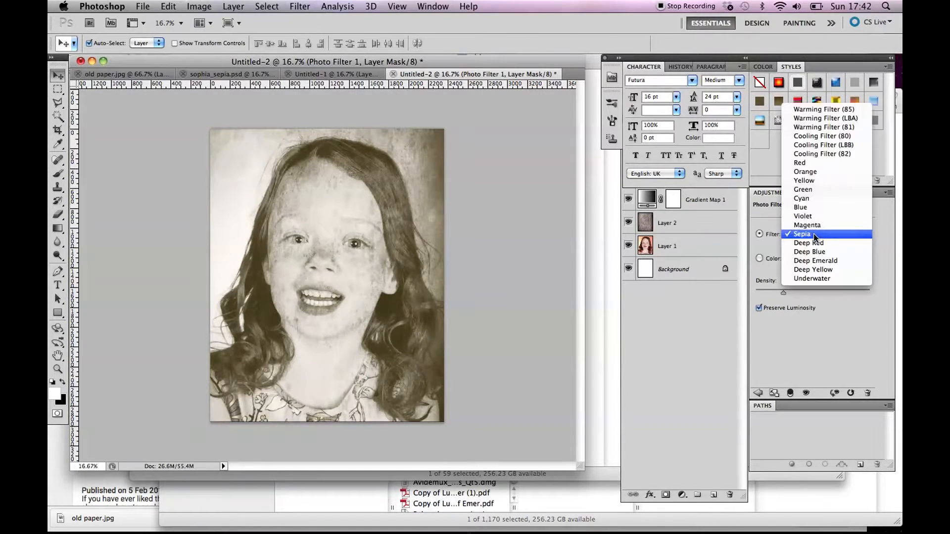
{"action": "left_click", "coordinate": [816, 270]}
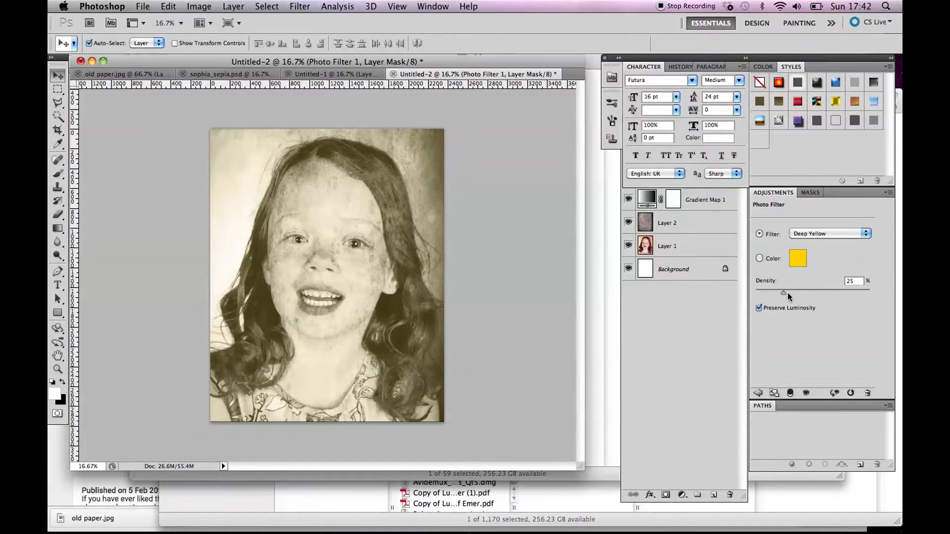
{"action": "left_click_drag", "start_coordinate": [864, 295], "coordinate": [808, 301]}
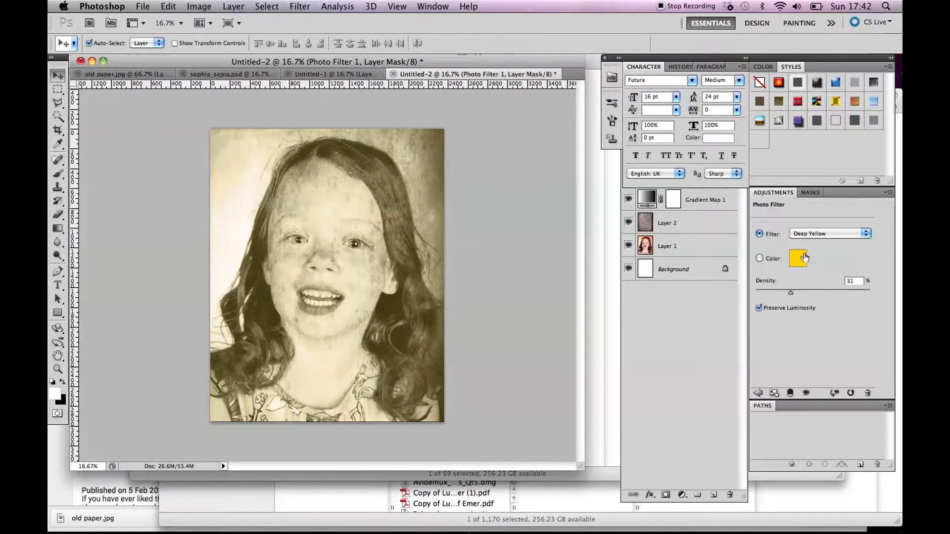
{"action": "left_click", "coordinate": [807, 233]}
{"action": "left_click", "coordinate": [809, 197]}
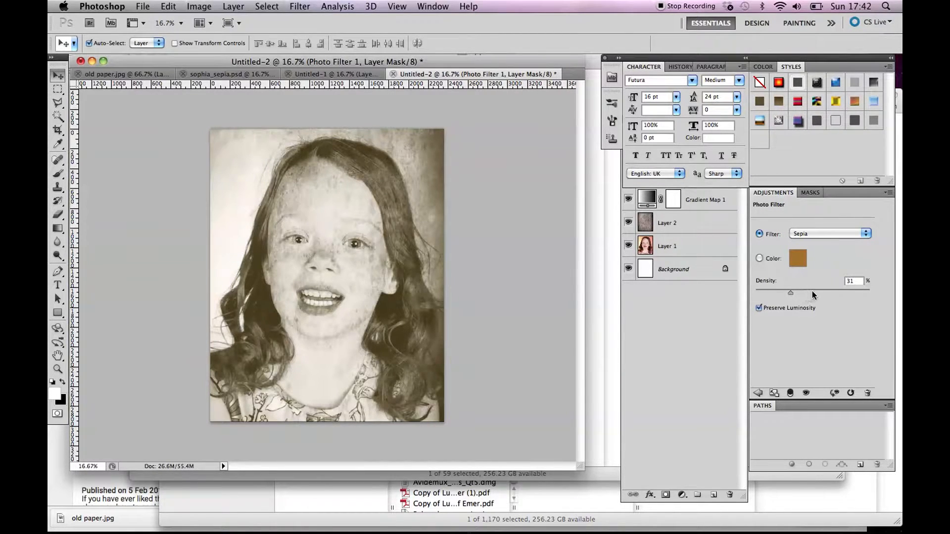
Set the Sepia photo filter's density to 60% and compare Preserve Luminosity off and on, leaving it enabled.
{"action": "left_click_drag", "start_coordinate": [791, 294], "coordinate": [822, 287]}
{"action": "left_click", "coordinate": [759, 308]}
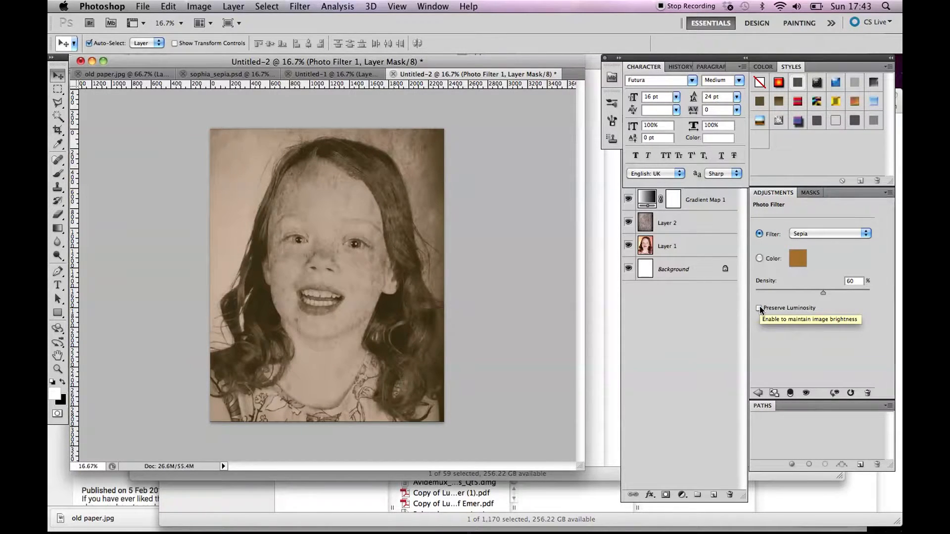
{"action": "left_click", "coordinate": [760, 307]}
{"action": "left_click", "coordinate": [759, 308]}
{"action": "left_click", "coordinate": [760, 308]}
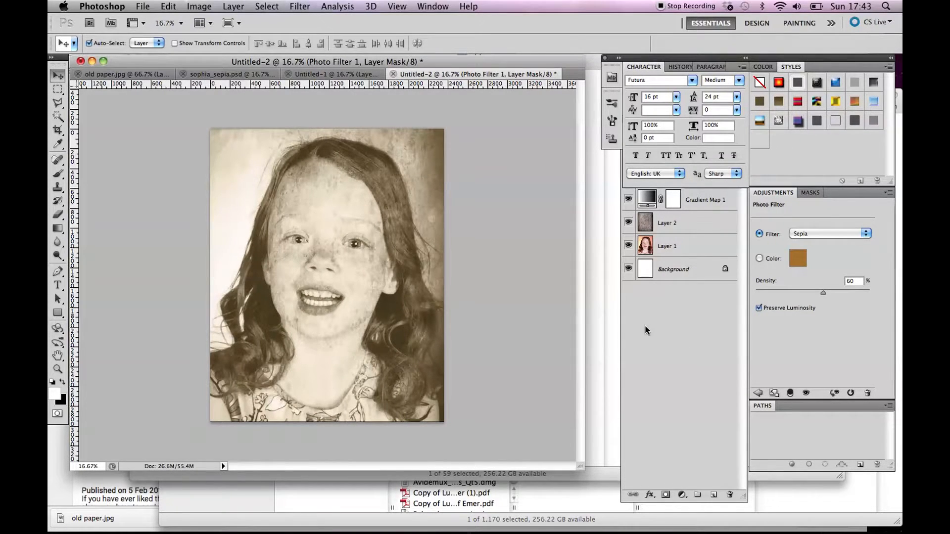
Compare the portrait with the paper texture layer hidden and shown, and lower that layer's opacity to about 55%.
{"action": "left_click", "coordinate": [668, 222]}
{"action": "left_click", "coordinate": [627, 224]}
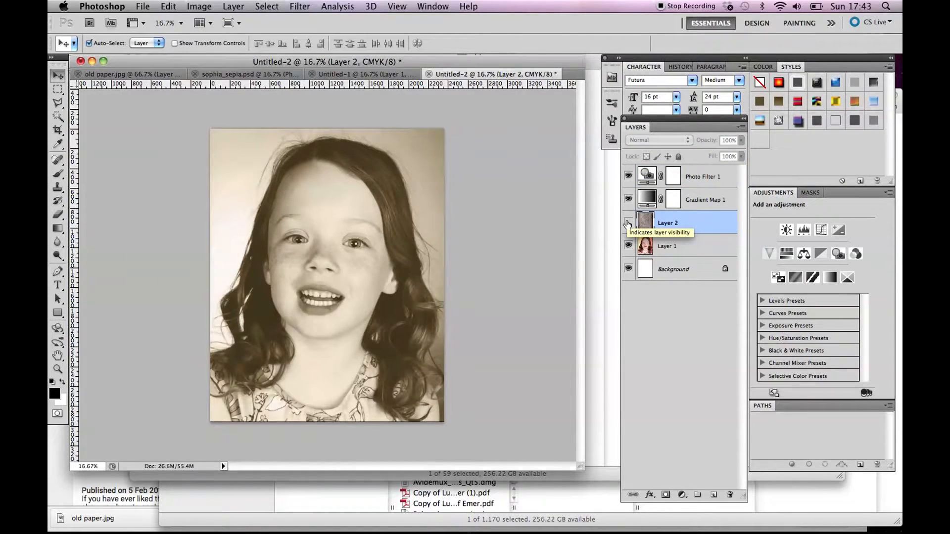
{"action": "left_click", "coordinate": [627, 223]}
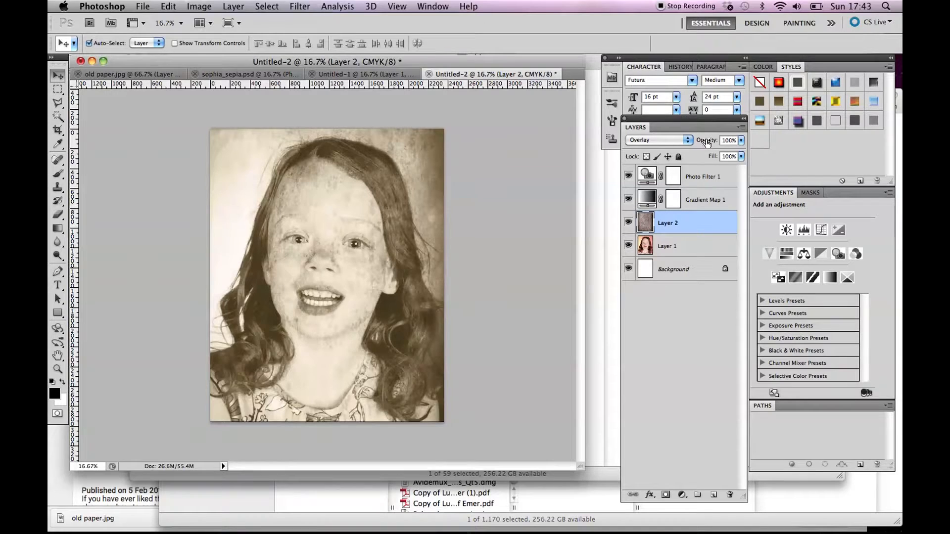
{"action": "left_click", "coordinate": [741, 144]}
{"action": "left_click_drag", "start_coordinate": [741, 151], "coordinate": [711, 155]}
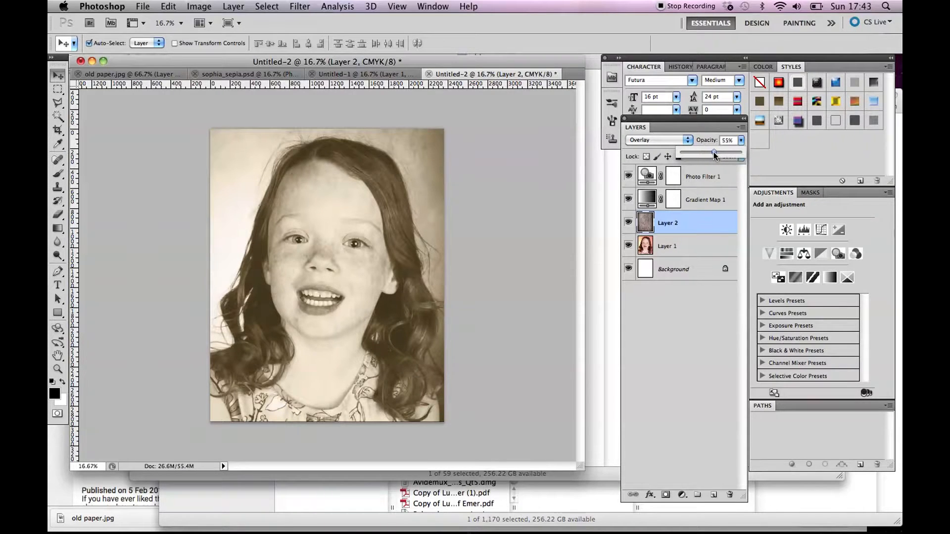
Compare the portrait with the paper texture layer hidden and shown, leaving the layer visible.
{"action": "left_click", "coordinate": [628, 223]}
{"action": "left_click", "coordinate": [628, 223]}
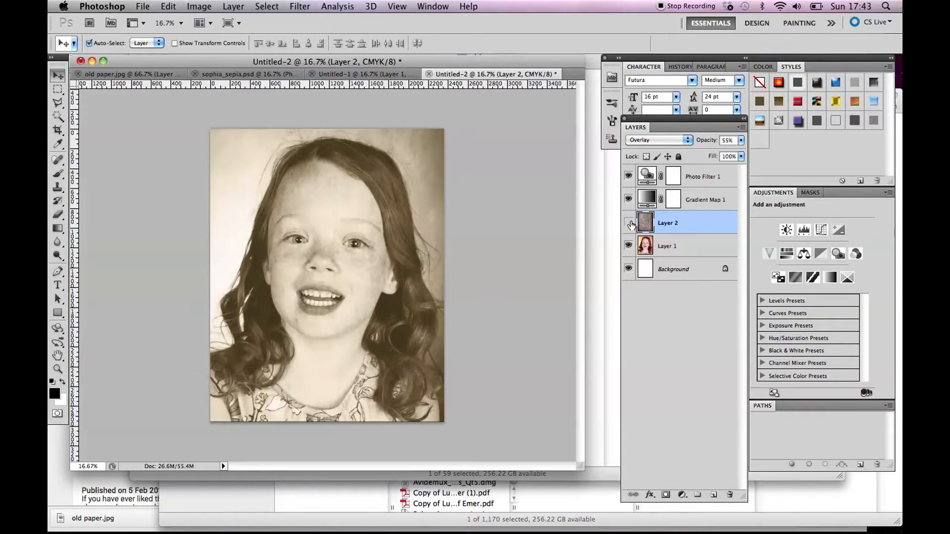
{"action": "left_click", "coordinate": [630, 224]}
{"action": "left_click", "coordinate": [629, 223]}
View the white border on Layer 2 of sophia_sepia.psd as a reference and return to Untitled-2.
{"action": "left_click", "coordinate": [258, 74]}
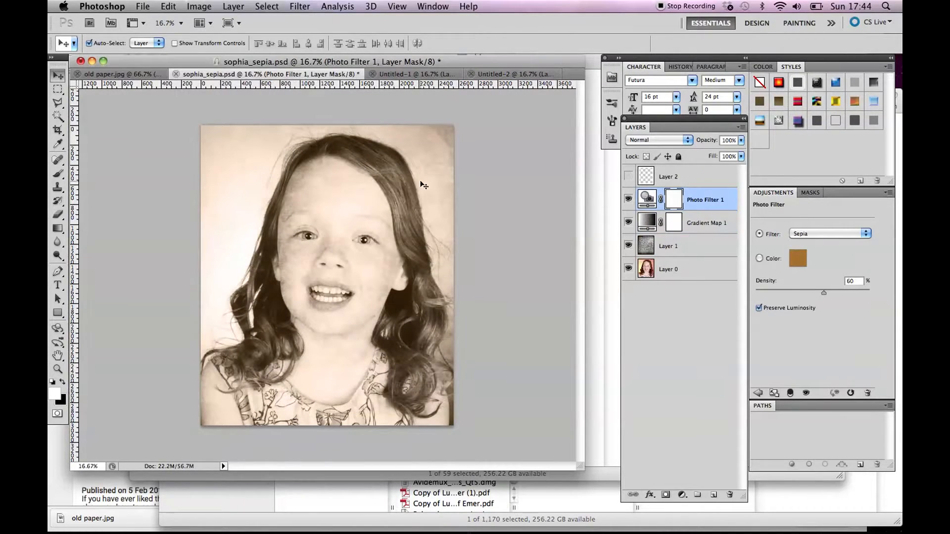
{"action": "left_click", "coordinate": [628, 176]}
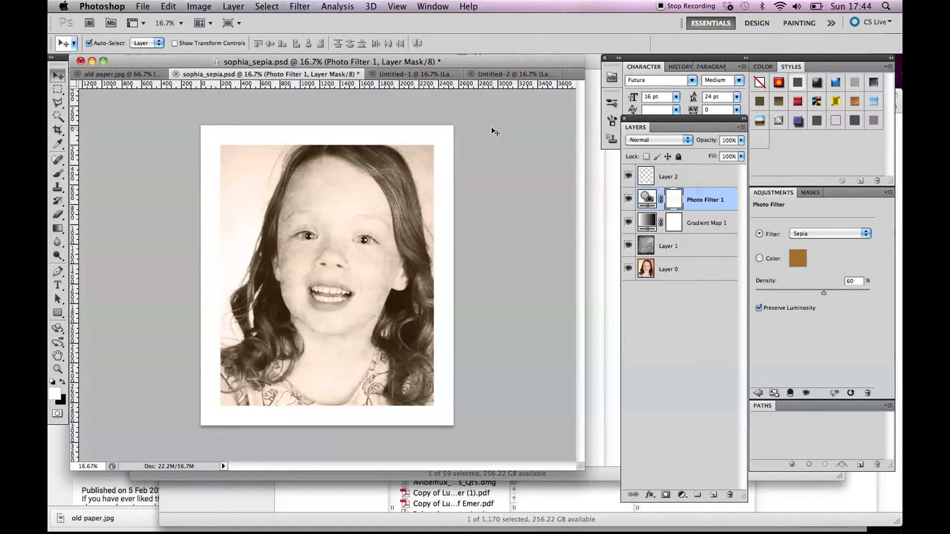
{"action": "left_click", "coordinate": [514, 74]}
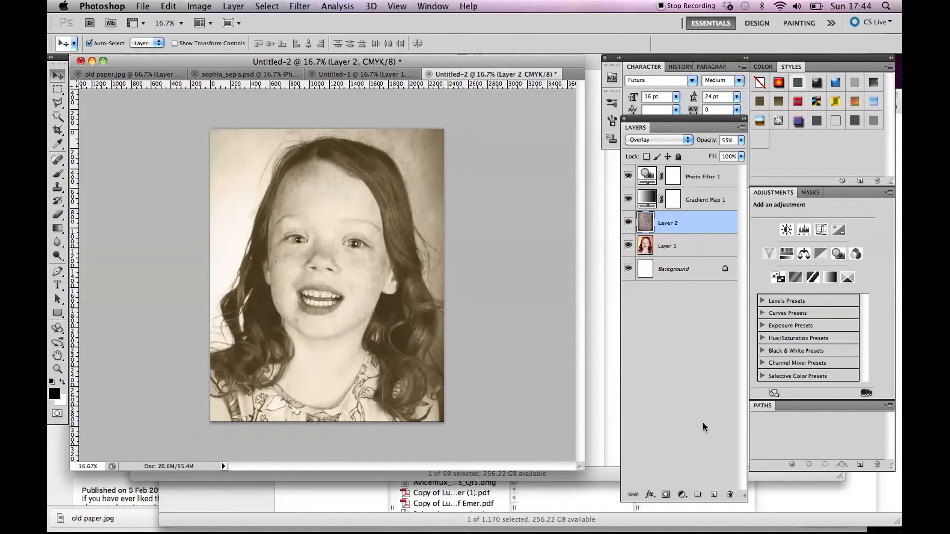
Add a new empty layer and move it to the top of the layer stack, above the photo filter.
{"action": "left_click", "coordinate": [713, 495]}
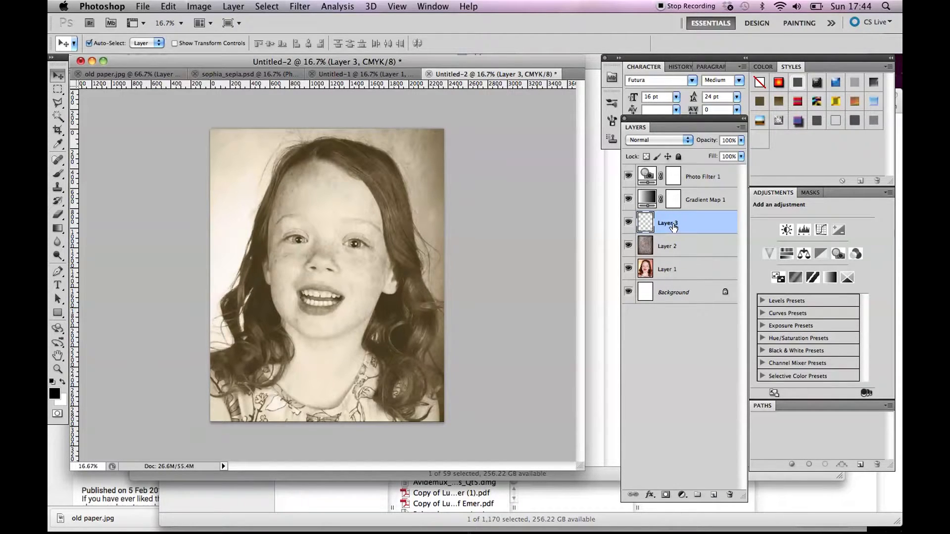
{"action": "left_click_drag", "start_coordinate": [674, 227], "coordinate": [665, 175]}
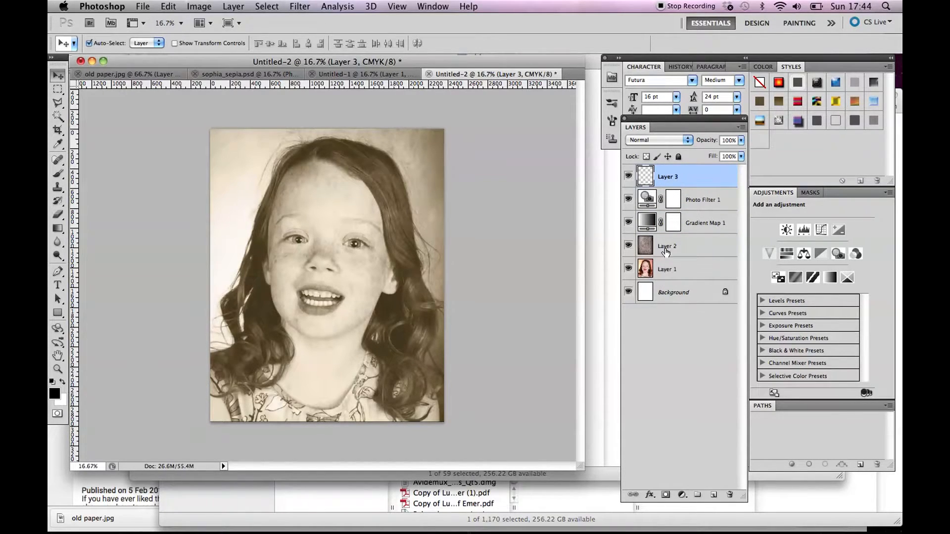
Rename the portrait layer "photo", the paper layer "texture" and the empty top layer "border".
{"action": "double_click", "coordinate": [666, 269]}
{"action": "type", "text": "d"}
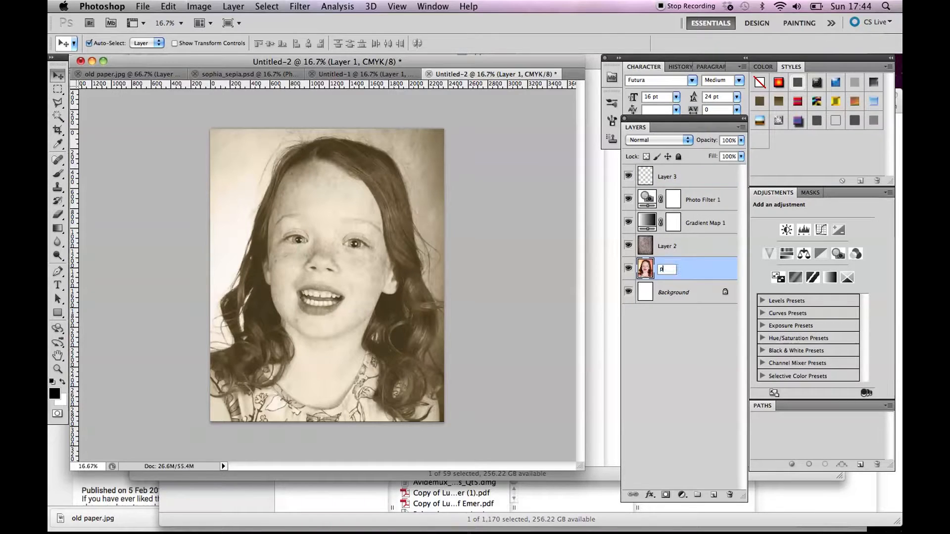
{"action": "key", "text": "Return"}
{"action": "double_click", "coordinate": [667, 245]}
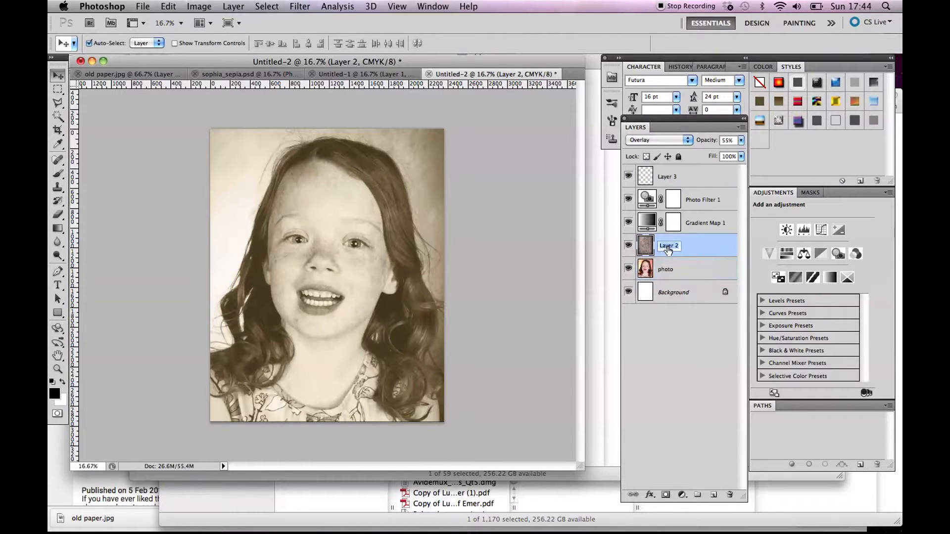
{"action": "type", "text": "texture"}
{"action": "key", "text": "Return"}
{"action": "double_click", "coordinate": [671, 176]}
{"action": "type", "text": "border"}
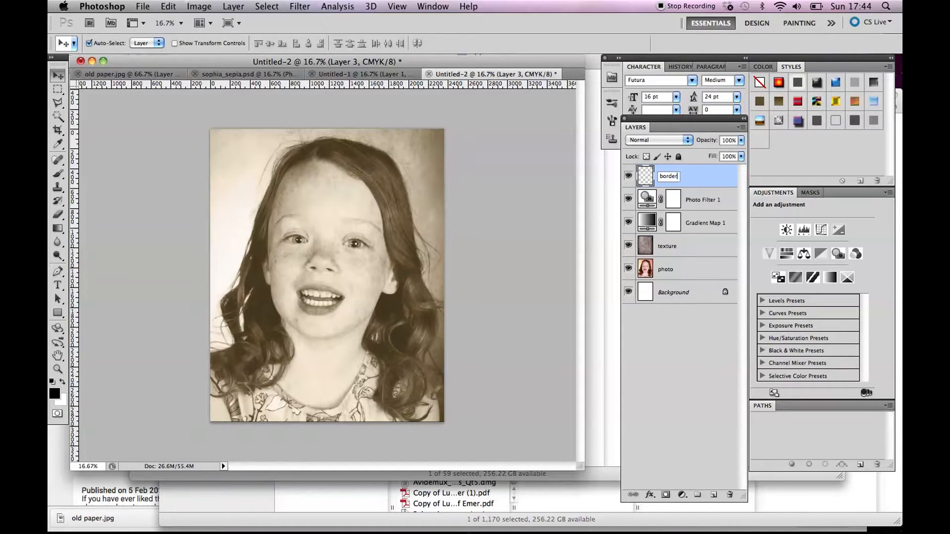
{"action": "left_click", "coordinate": [693, 328]}
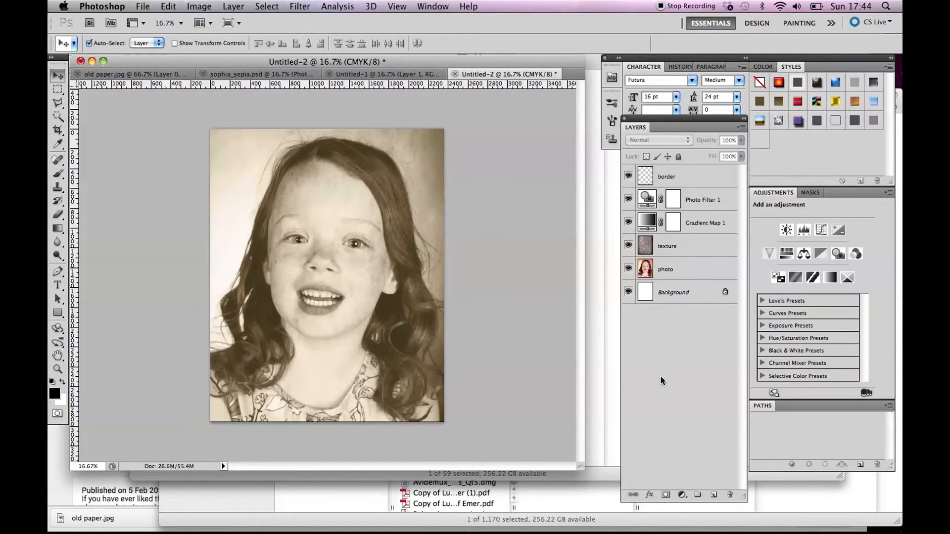
Select the entire canvas with the border layer active.
{"action": "left_click", "coordinate": [668, 176]}
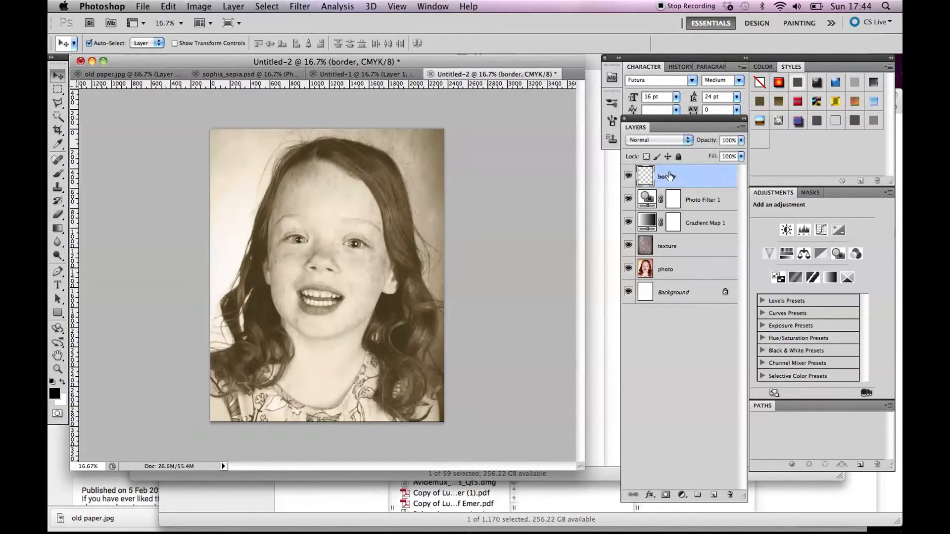
{"action": "left_click", "coordinate": [255, 2]}
{"action": "left_click", "coordinate": [269, 20]}
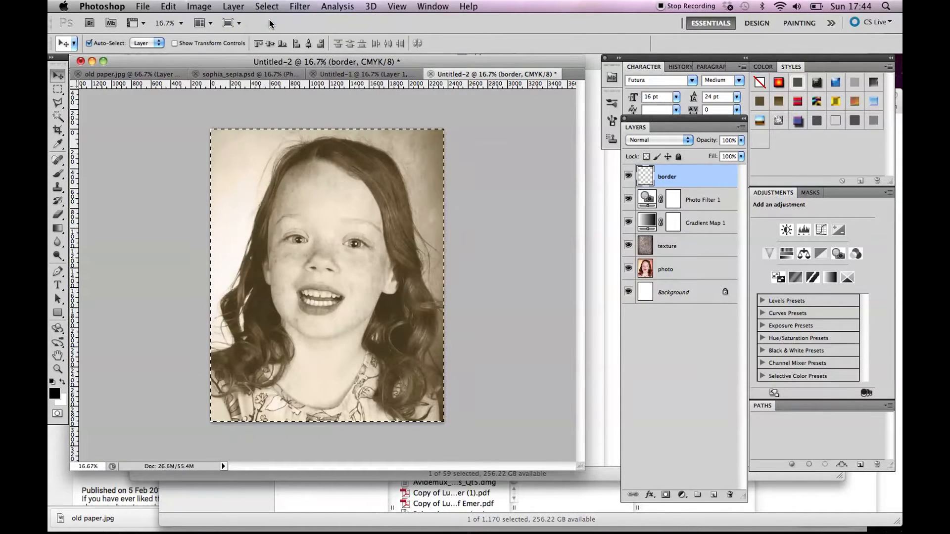
Stroke the selection with a 200 px near-white (fefbfb) line located inside at 100% opacity, and deselect.
{"action": "left_click", "coordinate": [169, 6]}
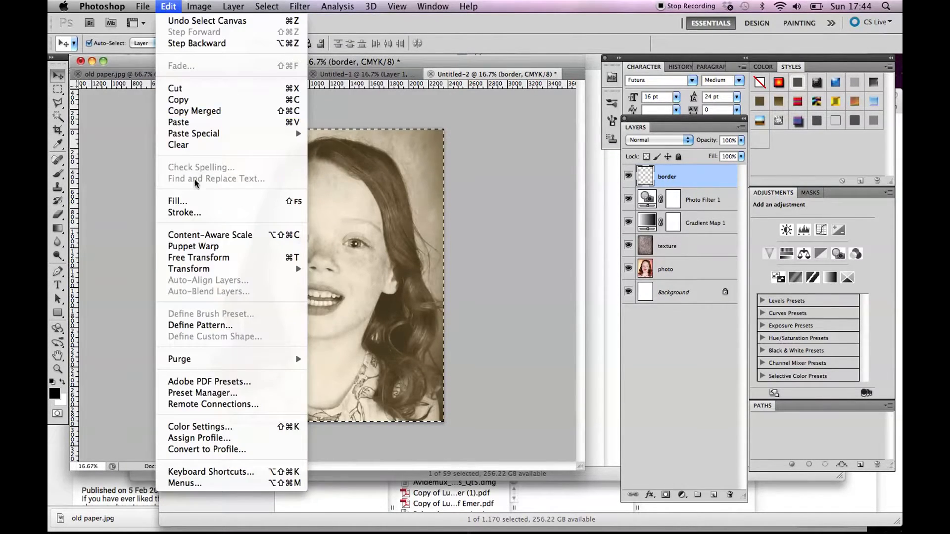
{"action": "left_click", "coordinate": [184, 212]}
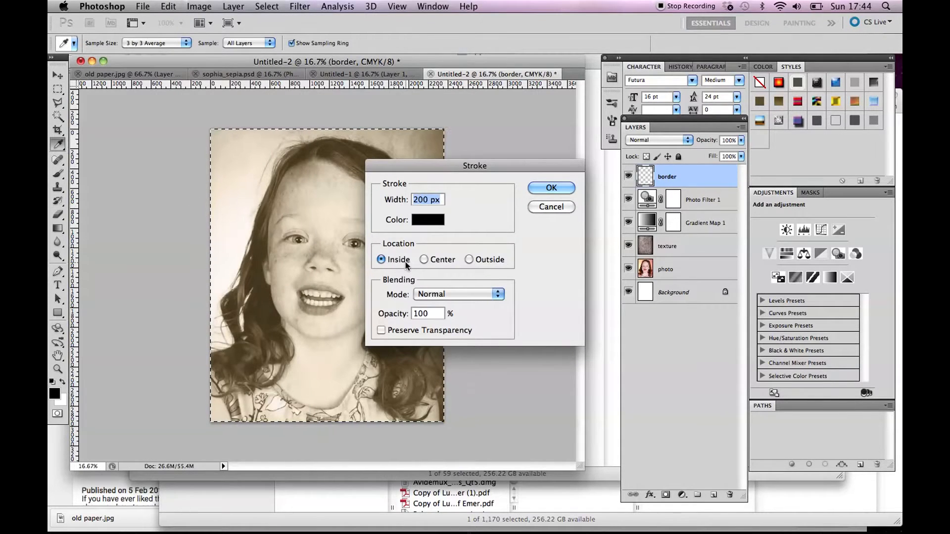
{"action": "left_click", "coordinate": [421, 221]}
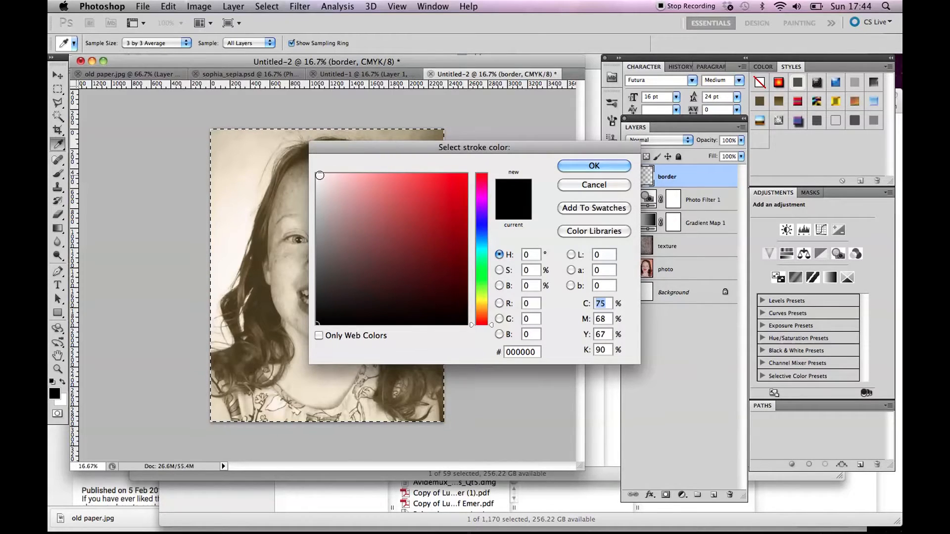
{"action": "left_click", "coordinate": [317, 174]}
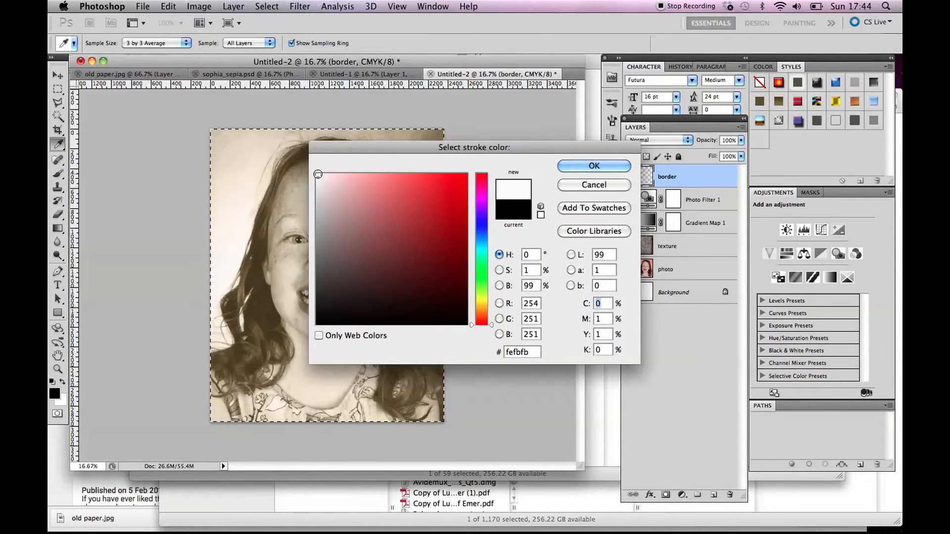
{"action": "left_click", "coordinate": [588, 165]}
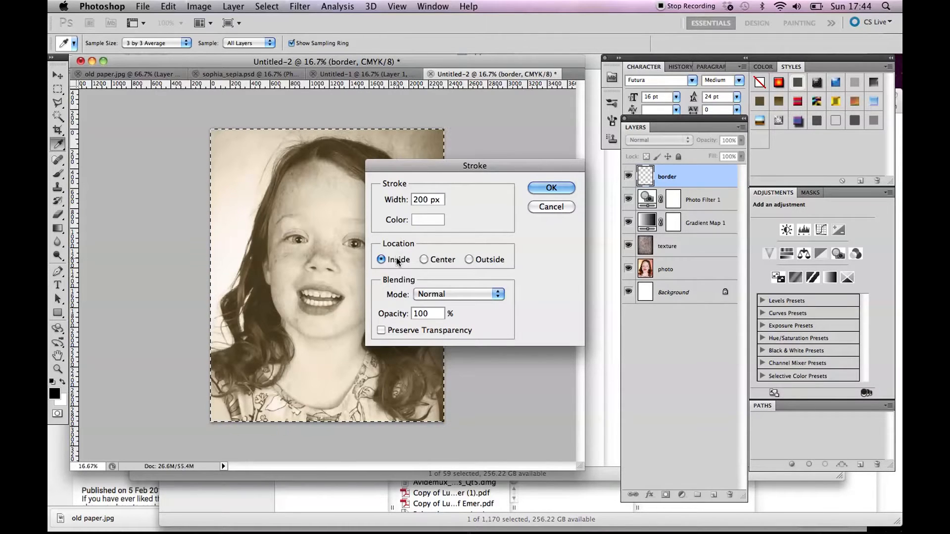
{"action": "left_click", "coordinate": [539, 187]}
{"action": "key", "text": "v"}
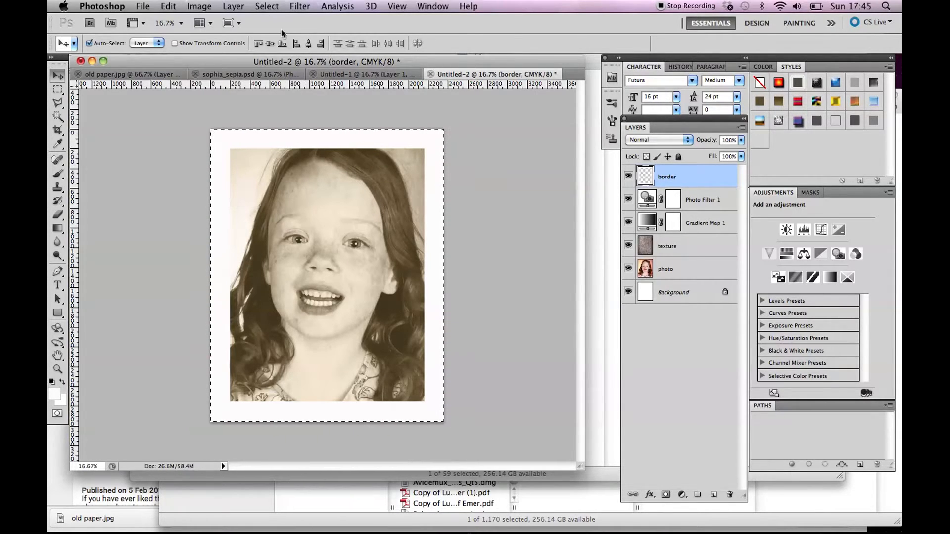
{"action": "left_click", "coordinate": [267, 6]}
{"action": "left_click", "coordinate": [279, 31]}
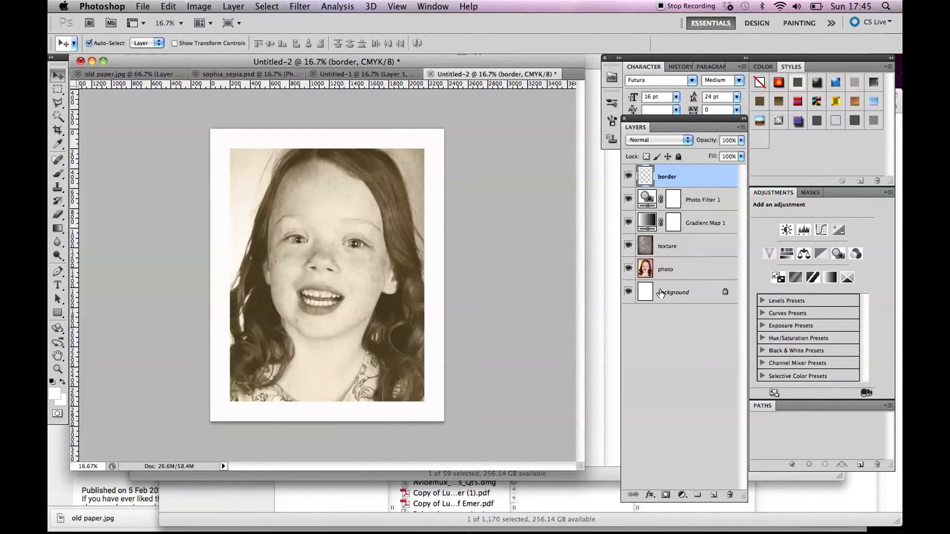
Try to reposition the photo layer within the white border.
{"action": "left_click", "coordinate": [645, 275]}
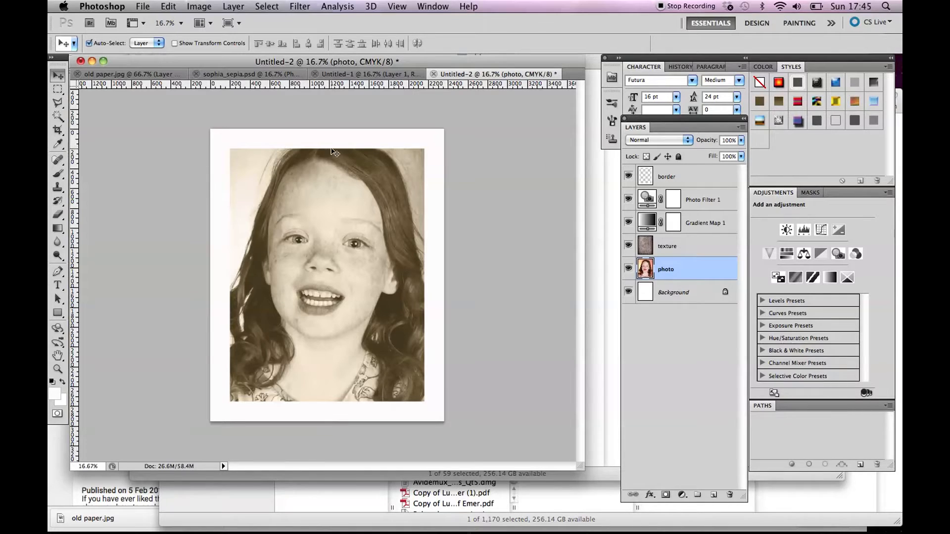
{"action": "left_click_drag", "start_coordinate": [328, 226], "coordinate": [403, 249]}
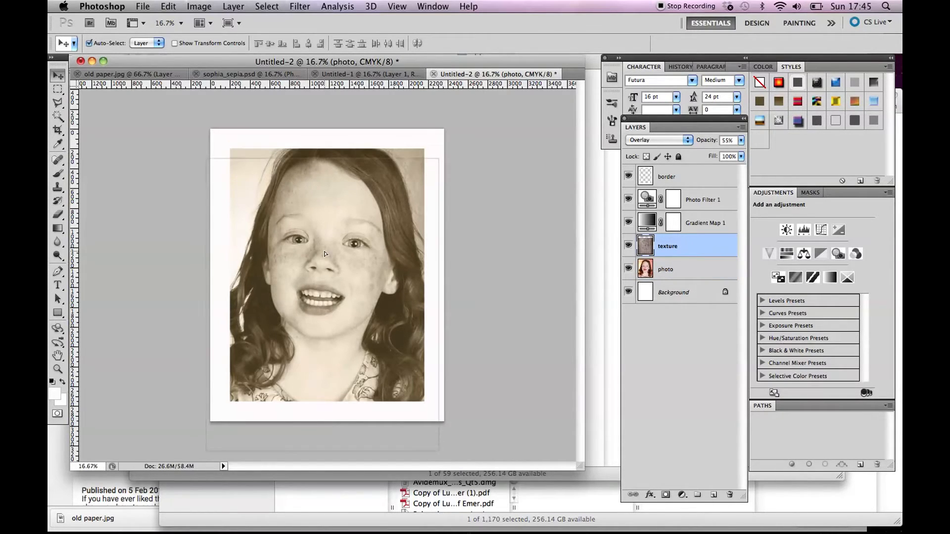
{"action": "left_click", "coordinate": [663, 270]}
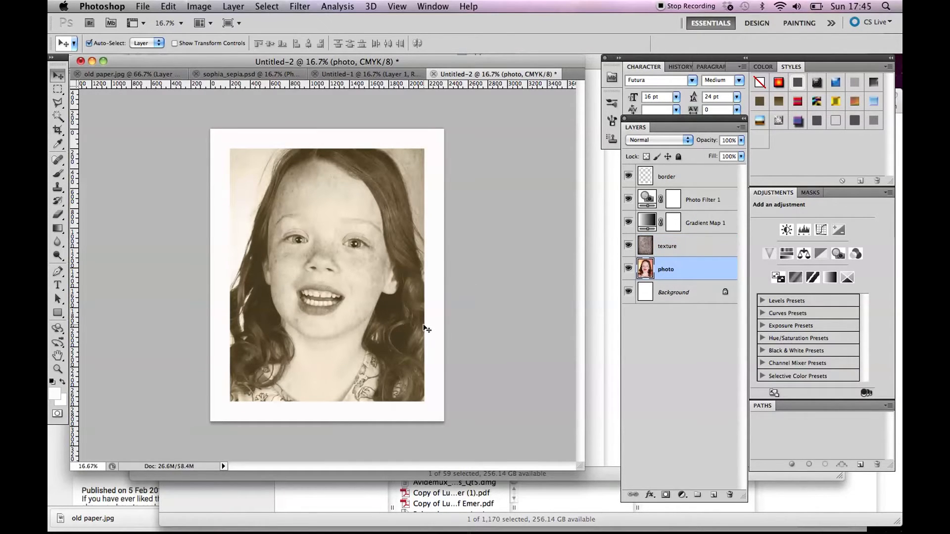
Lock the texture layer completely and shift the photo layer slightly down so the whole head fits inside the border.
{"action": "left_click", "coordinate": [404, 333]}
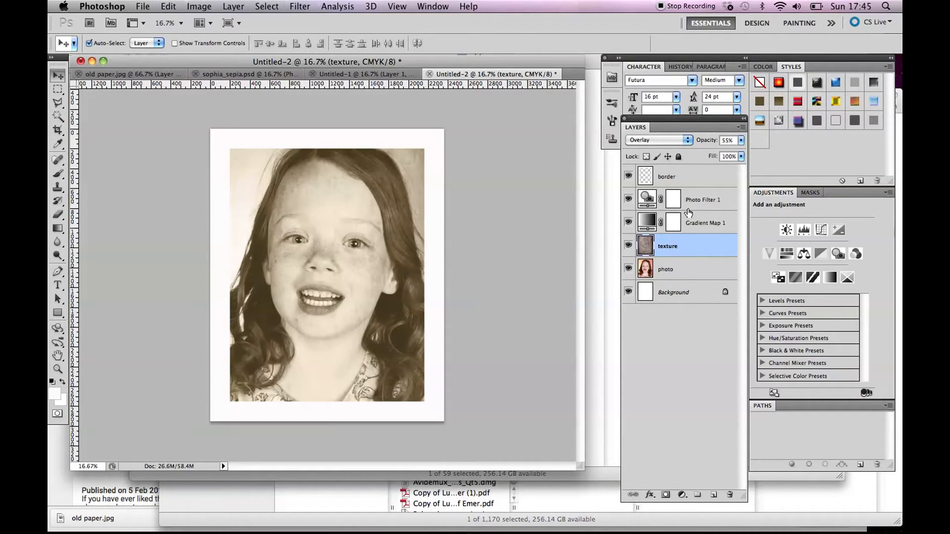
{"action": "left_click", "coordinate": [678, 157]}
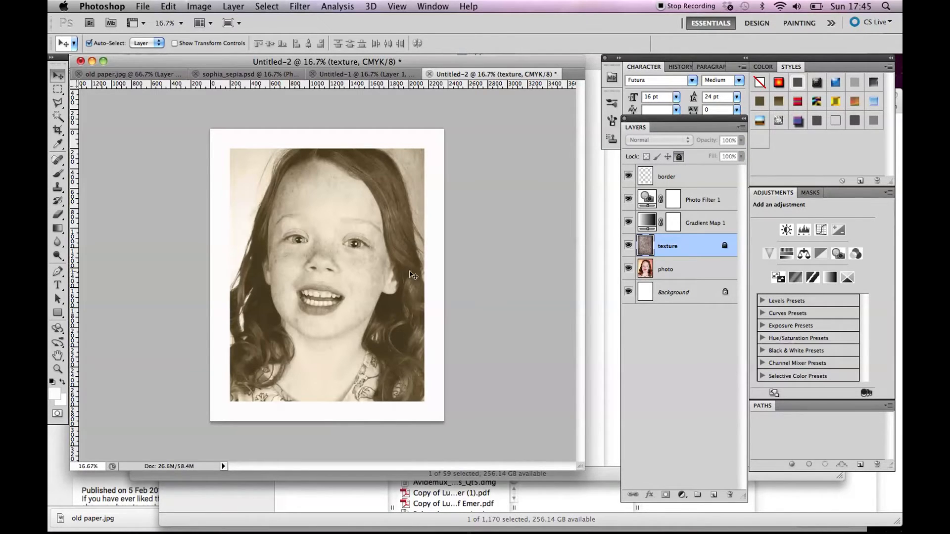
{"action": "left_click", "coordinate": [669, 273]}
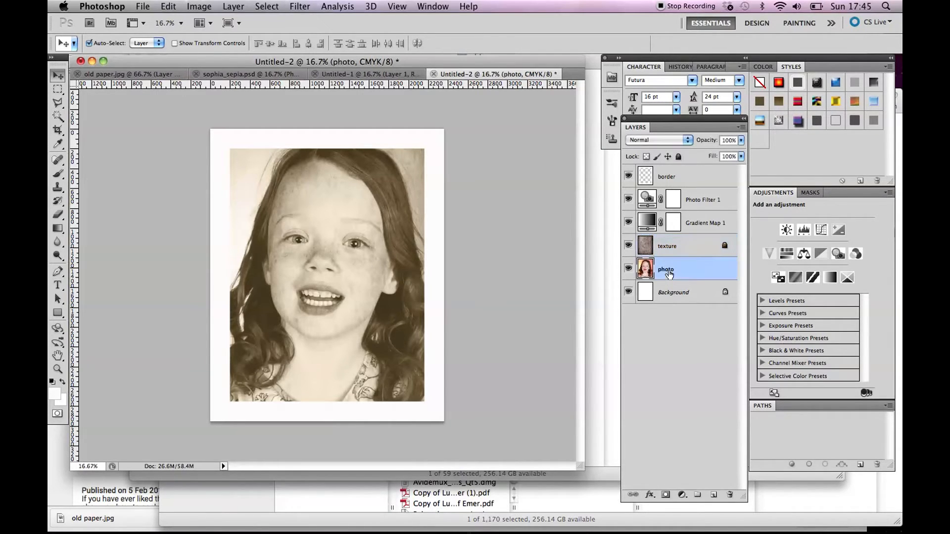
{"action": "left_click_drag", "start_coordinate": [401, 322], "coordinate": [401, 320]}
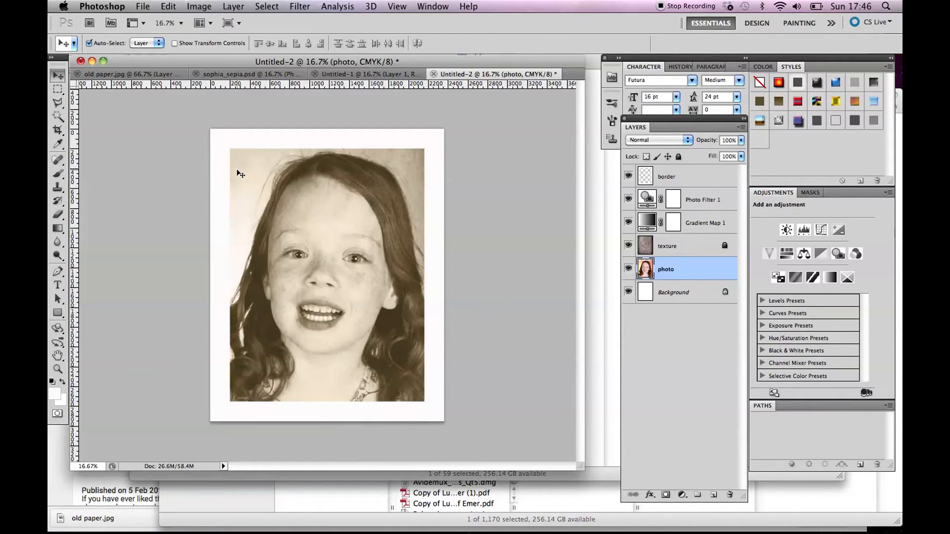
Save the document as sophia_sepia2.psd in the sepia_photo folder, keeping layers and Maximize Compatibility on.
{"action": "left_click", "coordinate": [142, 7]}
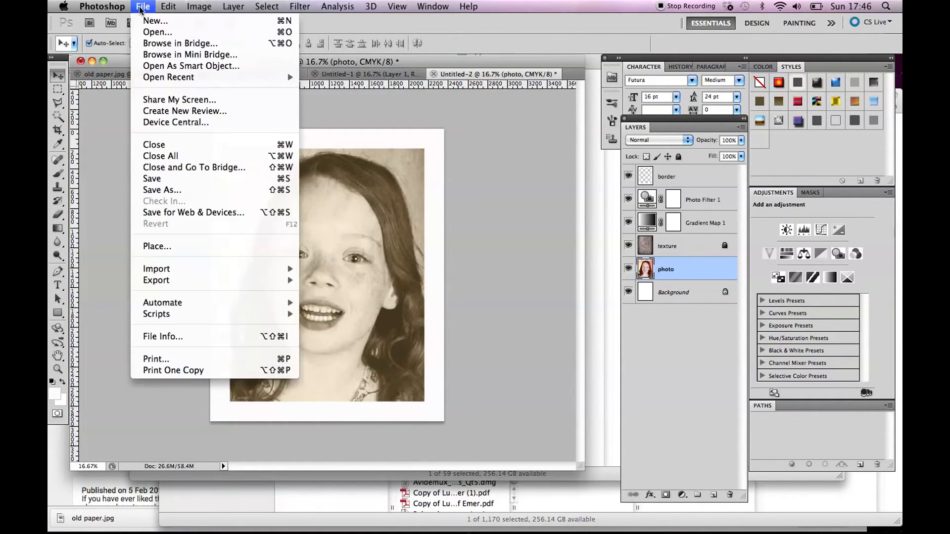
{"action": "left_click", "coordinate": [176, 191]}
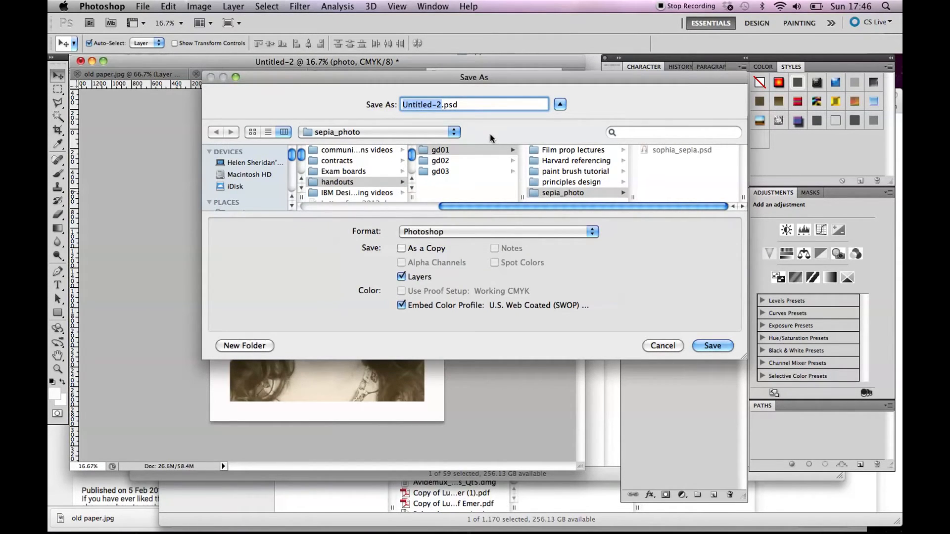
{"action": "type", "text": "soph"}
{"action": "type", "text": "ia_s"}
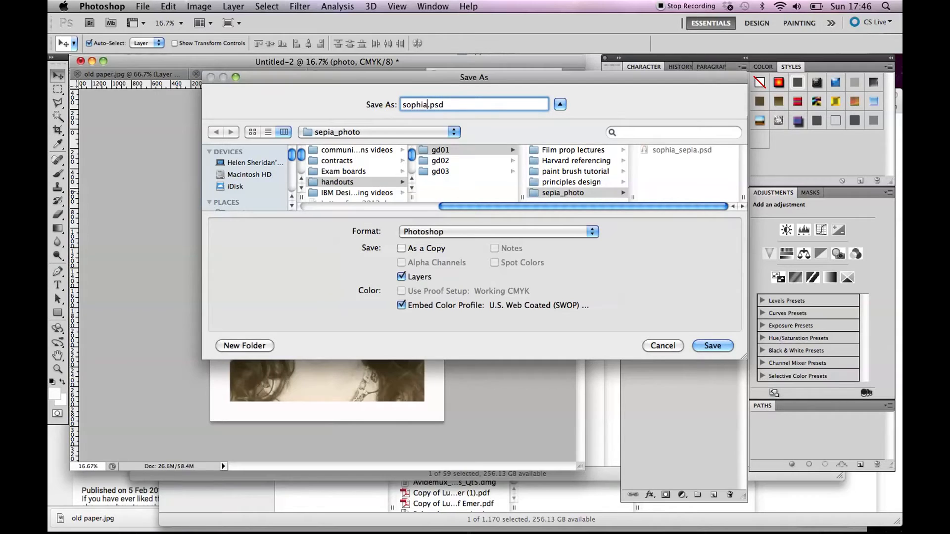
{"action": "type", "text": "epia2"}
{"action": "left_click", "coordinate": [713, 346]}
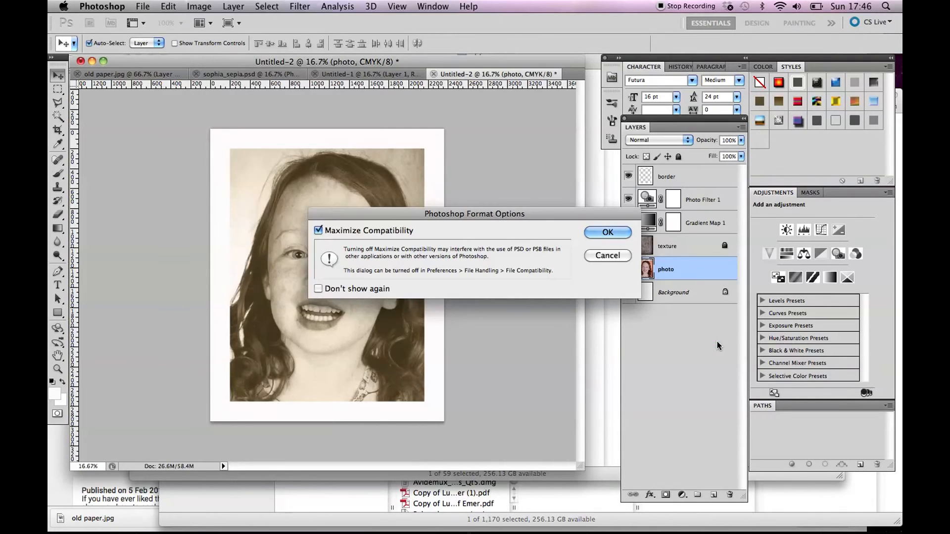
{"action": "left_click", "coordinate": [608, 232]}
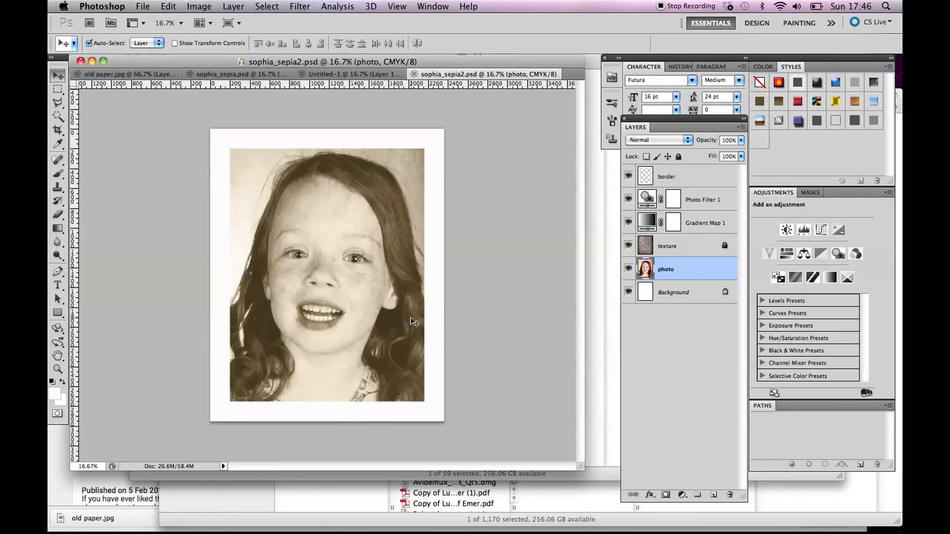
{"action": "mouse_move", "coordinate": [407, 532]}
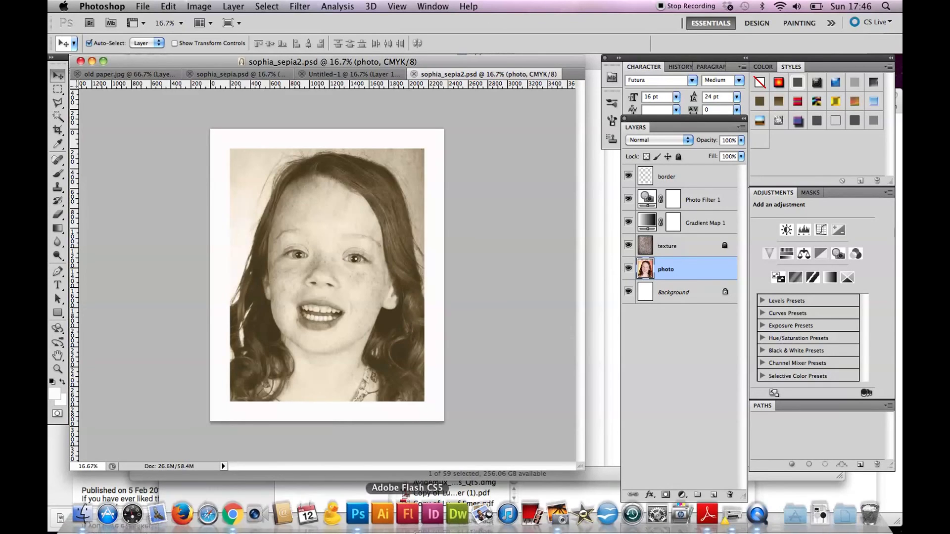
{"action": "left_click", "coordinate": [758, 525]}
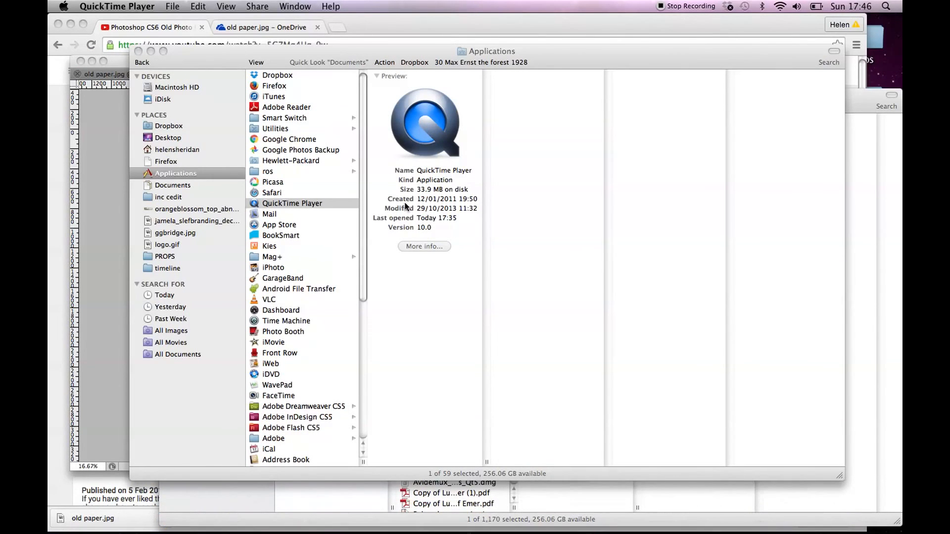